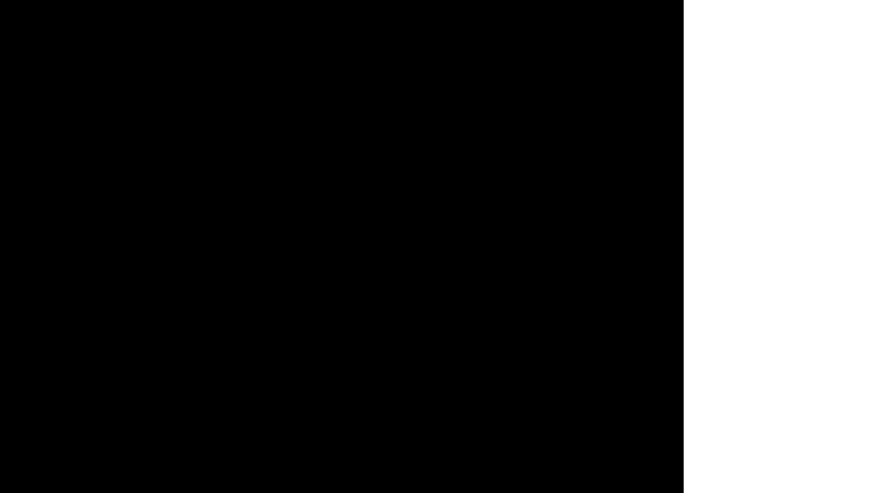
- Enter TEST as the token name and TST as the symbol in the token creation form
{"action": "scroll", "coordinate": [644, 277], "scroll_direction": "down", "scroll_amount": 5}
{"action": "scroll", "coordinate": [643, 278], "scroll_direction": "down", "scroll_amount": 3}
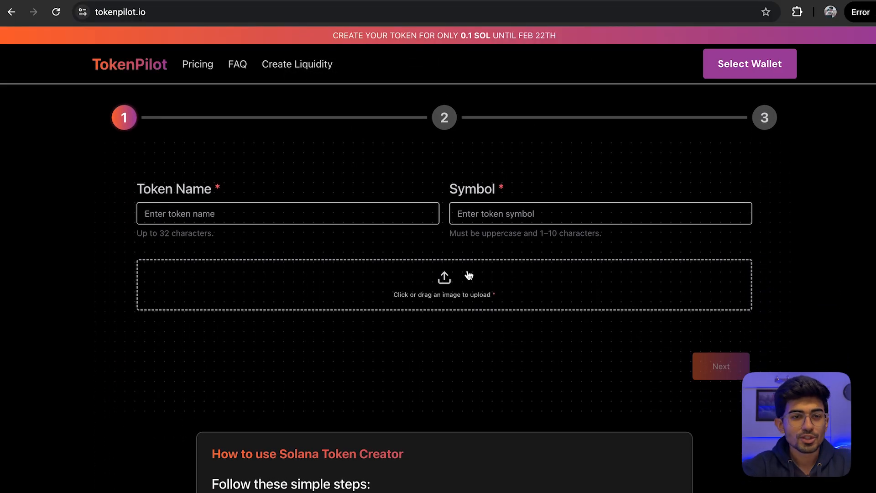
{"action": "left_click", "coordinate": [319, 211]}
{"action": "type", "text": "TEST"}
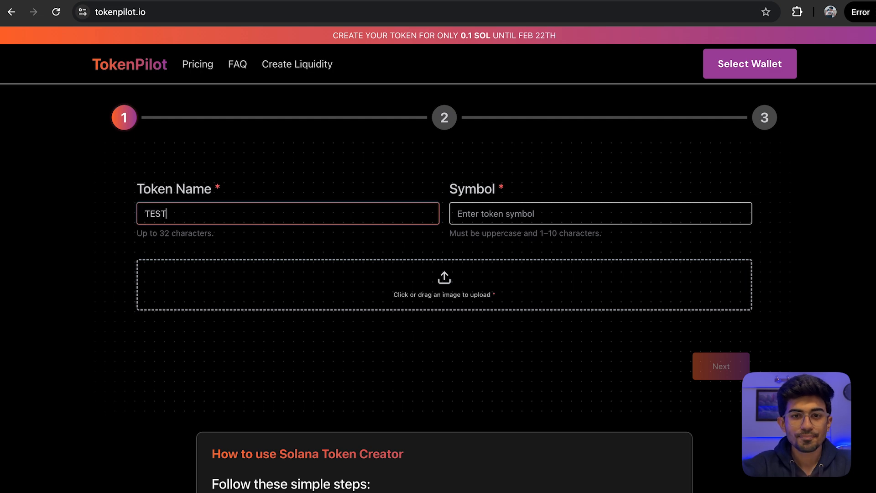
{"action": "key", "text": "Tab"}
{"action": "type", "text": "TS"}
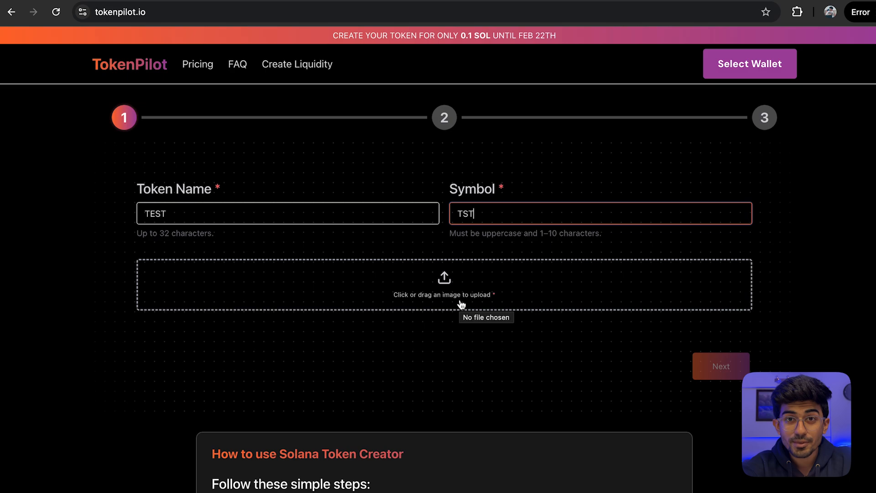
- Switch to Canva in a new browser tab and create a blank logo design
{"action": "key", "text": "super+t"}
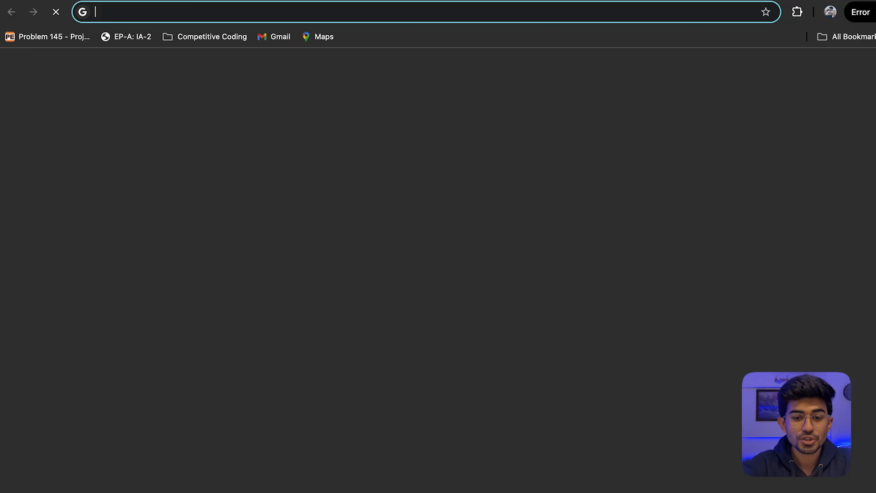
{"action": "type", "text": "canva"}
{"action": "key", "text": "Return"}
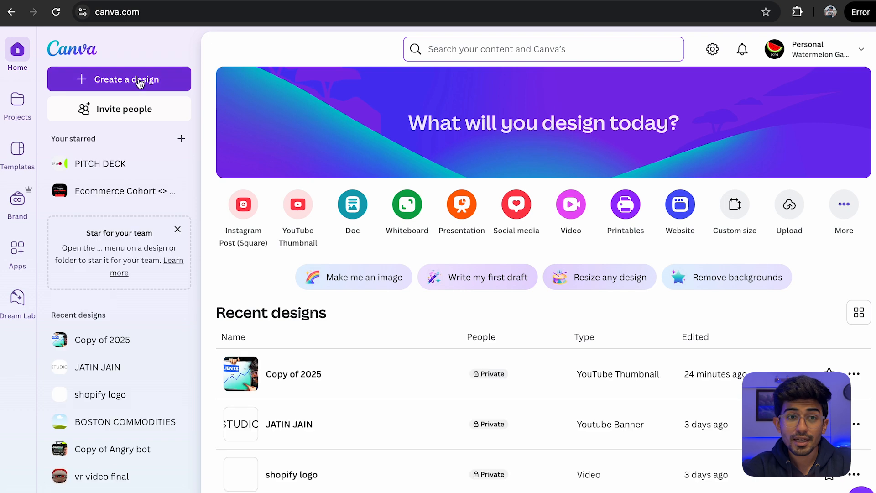
{"action": "left_click", "coordinate": [140, 80]}
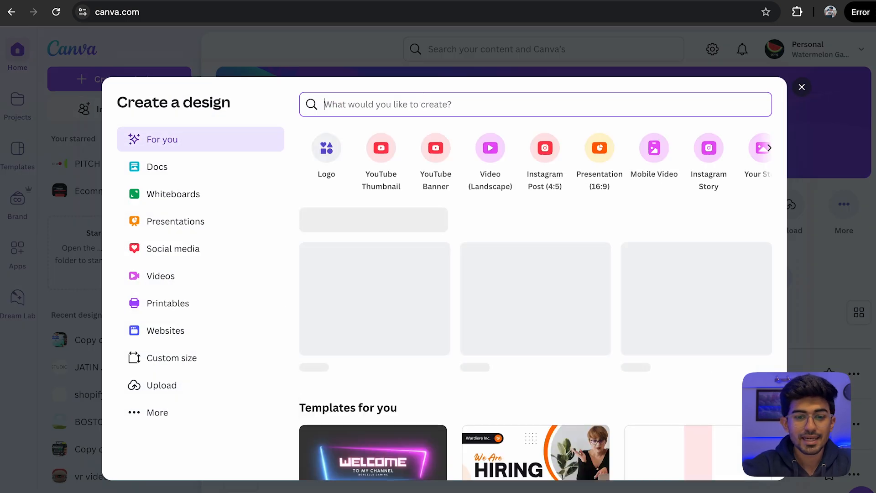
{"action": "type", "text": "logo"}
{"action": "left_click", "coordinate": [424, 143]}
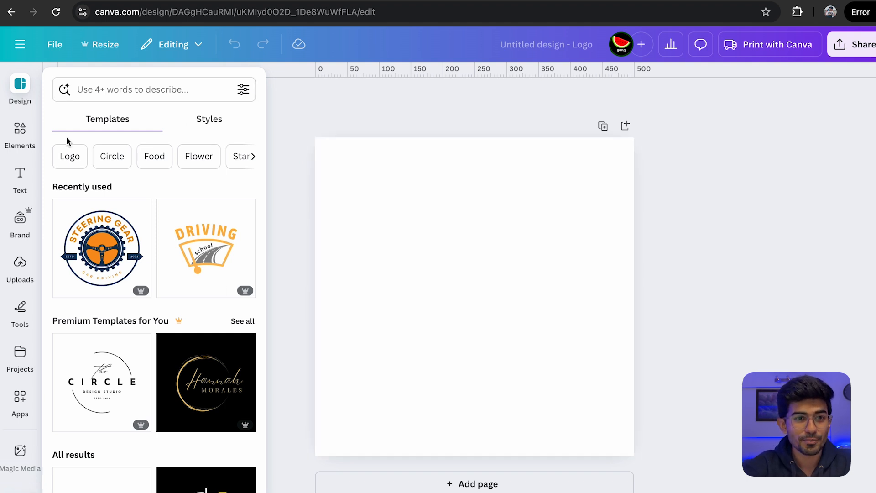
- Add a text box containing a large letter T and set its font to Poppins
{"action": "left_click", "coordinate": [21, 176]}
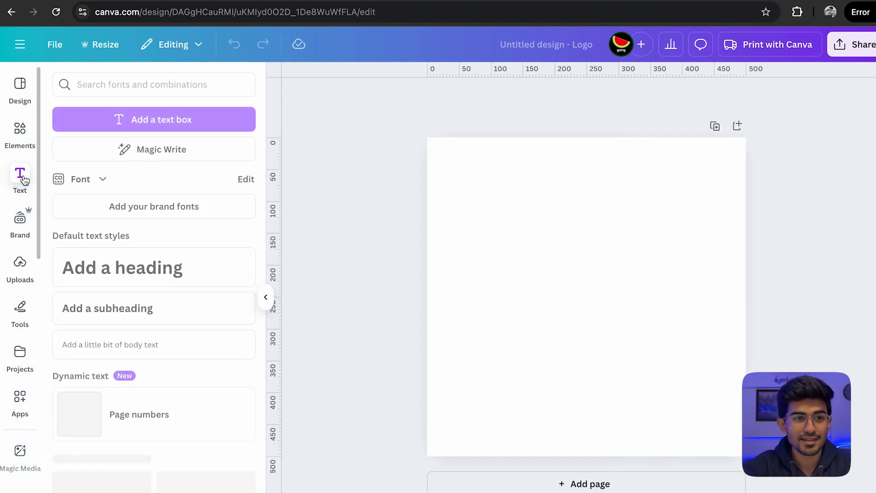
{"action": "left_click", "coordinate": [153, 119]}
{"action": "type", "text": "T"}
{"action": "left_click", "coordinate": [336, 96]}
{"action": "left_click", "coordinate": [137, 139]}
{"action": "type", "text": "poppi"}
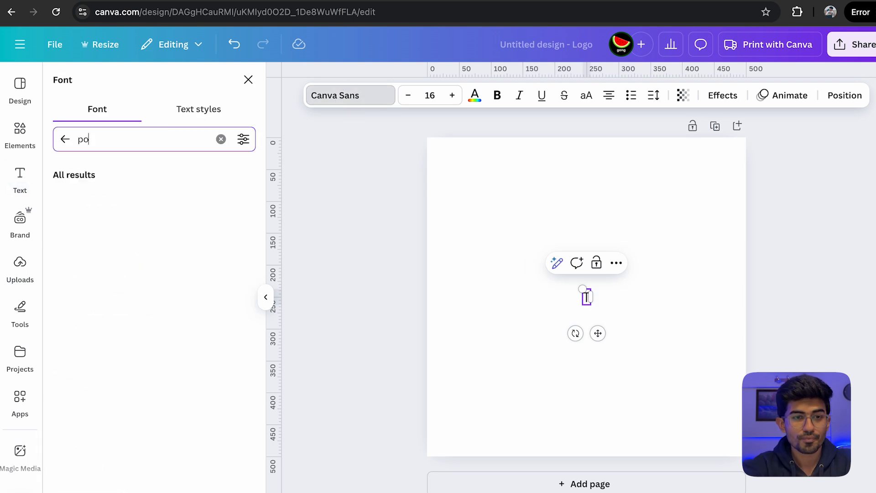
{"action": "left_click", "coordinate": [114, 199]}
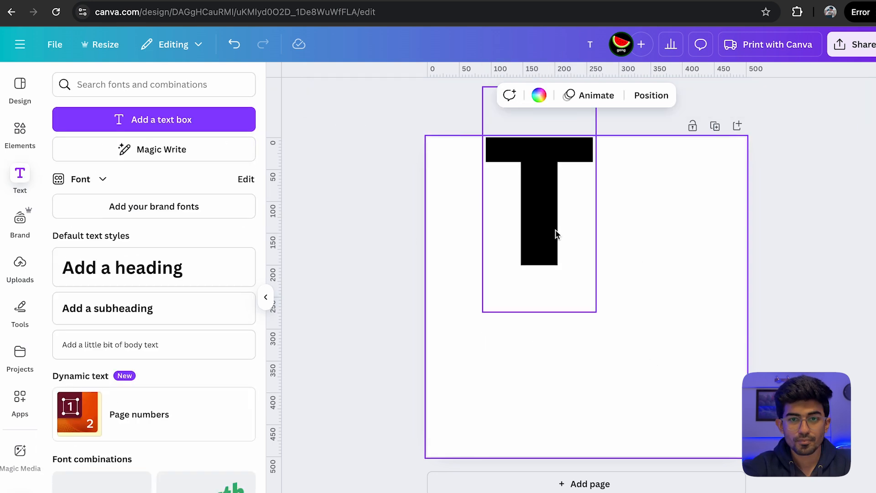
- Apply a gradient to the page background and remove its third color stop
{"action": "left_click", "coordinate": [486, 192]}
{"action": "left_click", "coordinate": [539, 95]}
{"action": "left_click", "coordinate": [68, 174]}
{"action": "left_click", "coordinate": [197, 210]}
{"action": "left_click", "coordinate": [135, 267]}
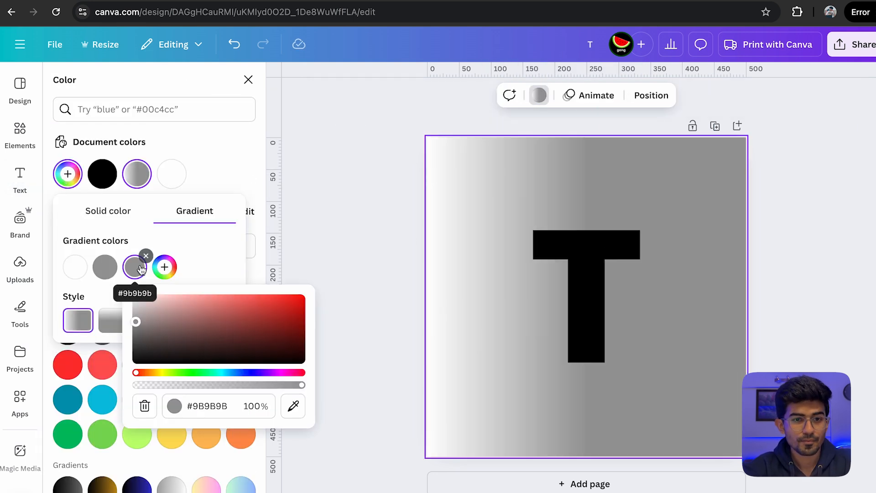
{"action": "left_click", "coordinate": [146, 256]}
- Recolor the background gradient to run vertically from violet-blue at the top to bright blue at the bottom
{"action": "left_click", "coordinate": [70, 270]}
{"action": "left_click", "coordinate": [196, 373]}
{"action": "left_click", "coordinate": [105, 267]}
{"action": "left_click_drag", "start_coordinate": [213, 319], "coordinate": [271, 296]}
{"action": "left_click", "coordinate": [240, 373]}
{"action": "left_click", "coordinate": [221, 373]}
{"action": "left_click_drag", "start_coordinate": [221, 374], "coordinate": [208, 372]}
{"action": "left_click", "coordinate": [183, 268]}
{"action": "left_click", "coordinate": [117, 322]}
- Color the letter T white and download the logo as a PNG
{"action": "left_click", "coordinate": [586, 269]}
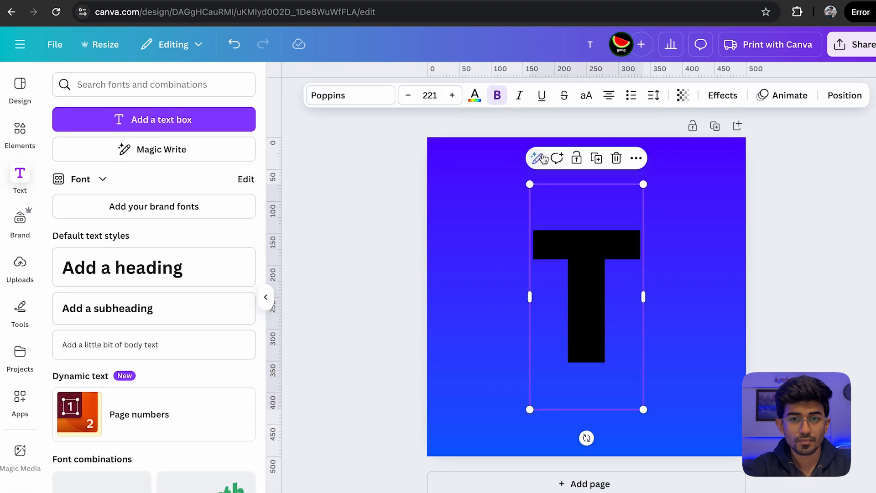
{"action": "left_click", "coordinate": [475, 95]}
{"action": "left_click", "coordinate": [241, 330]}
{"action": "left_click", "coordinate": [415, 308]}
{"action": "left_click", "coordinate": [852, 44]}
{"action": "left_click", "coordinate": [665, 289]}
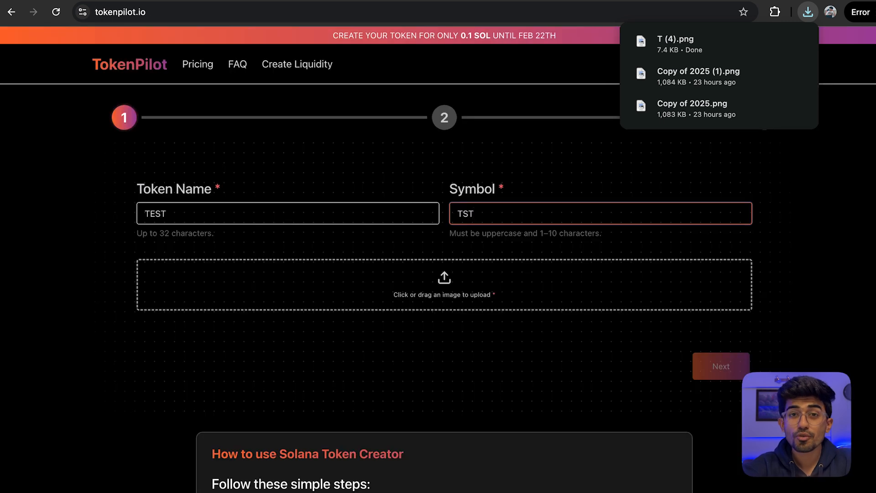
- Upload T (4).png from Downloads as the token image on TokenPilot and continue to the second stage
{"action": "left_click", "coordinate": [539, 149]}
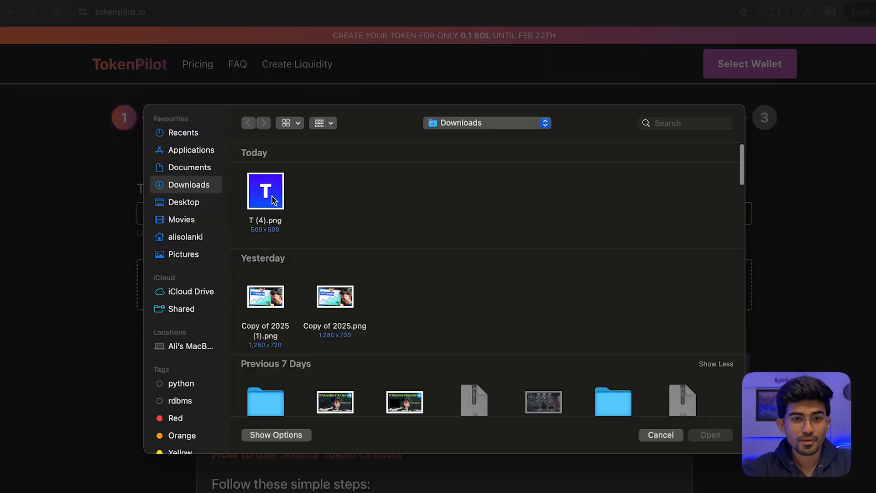
{"action": "left_click", "coordinate": [272, 197]}
{"action": "left_click", "coordinate": [720, 366]}
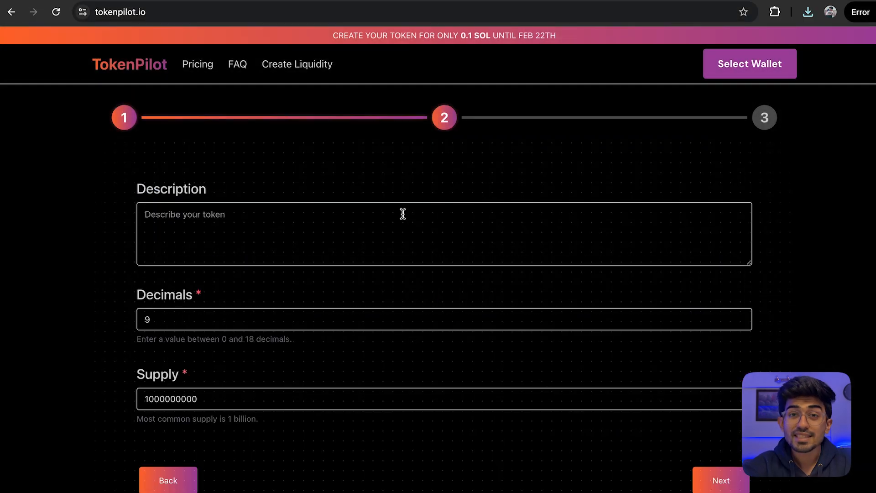
- Enter the token description "Test ($TST) was created as a test token."
{"action": "left_click", "coordinate": [403, 214]}
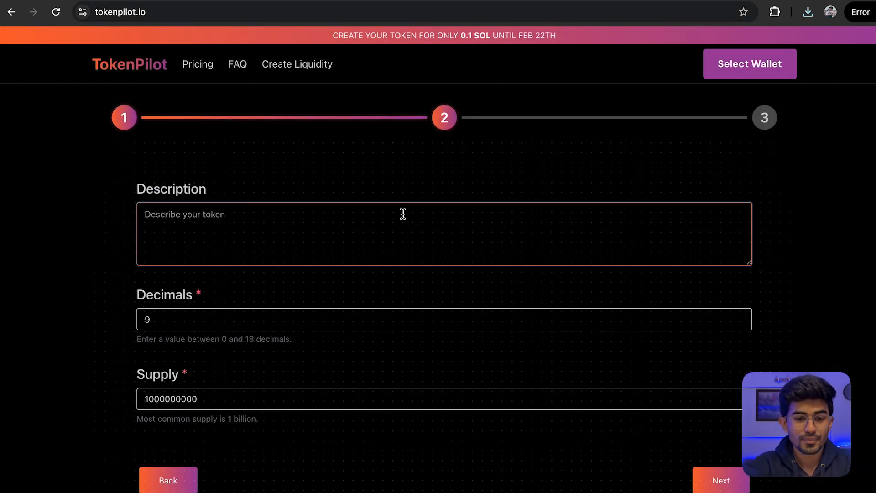
{"action": "type", "text": "Test ("}
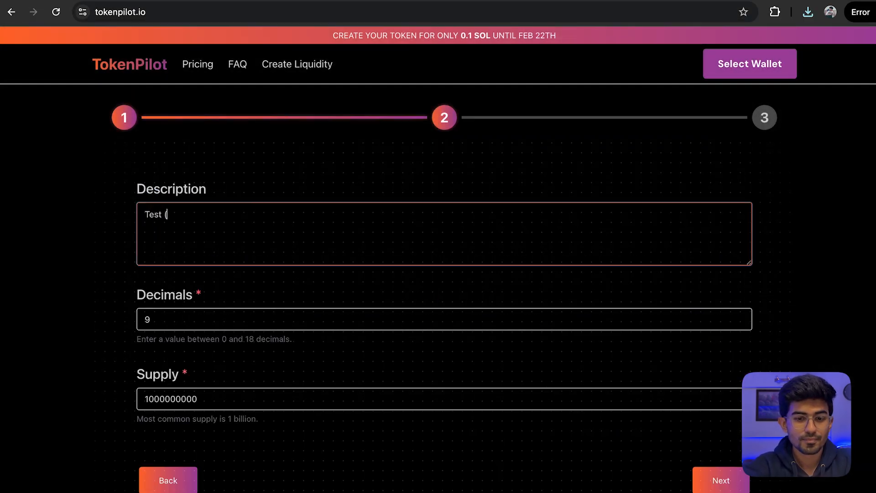
{"action": "type", "text": "$TST) was"}
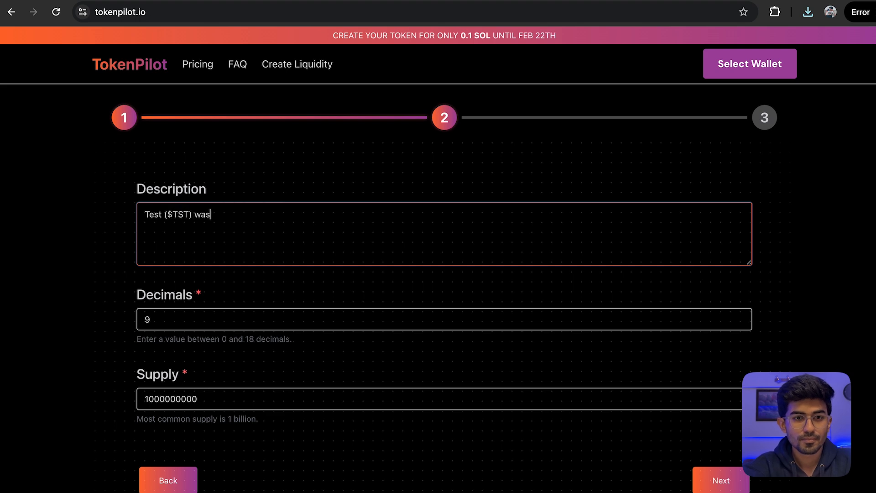
{"action": "type", "text": " created as a"}
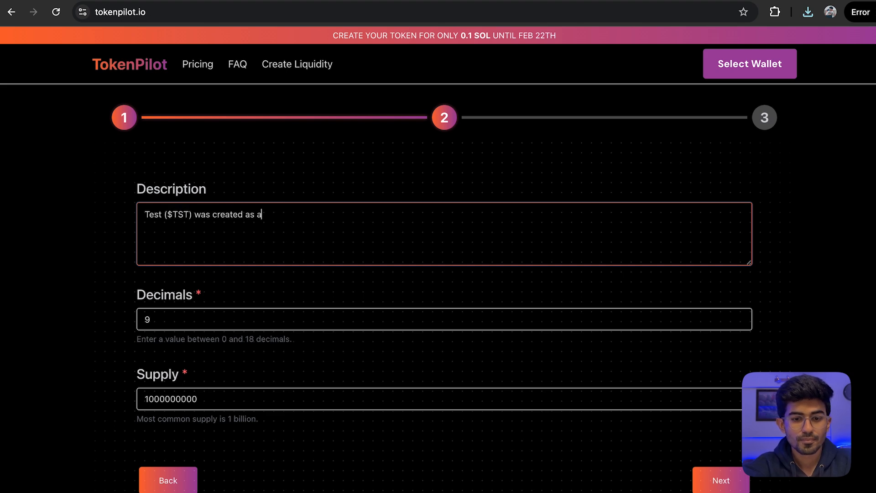
{"action": "type", "text": " test token."}
{"action": "left_click", "coordinate": [350, 397]}
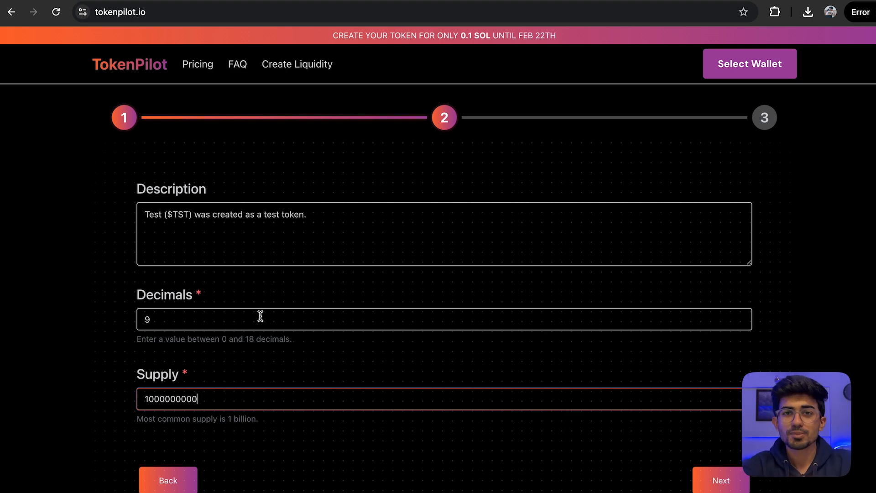
{"action": "key", "text": "ctrl+a"}
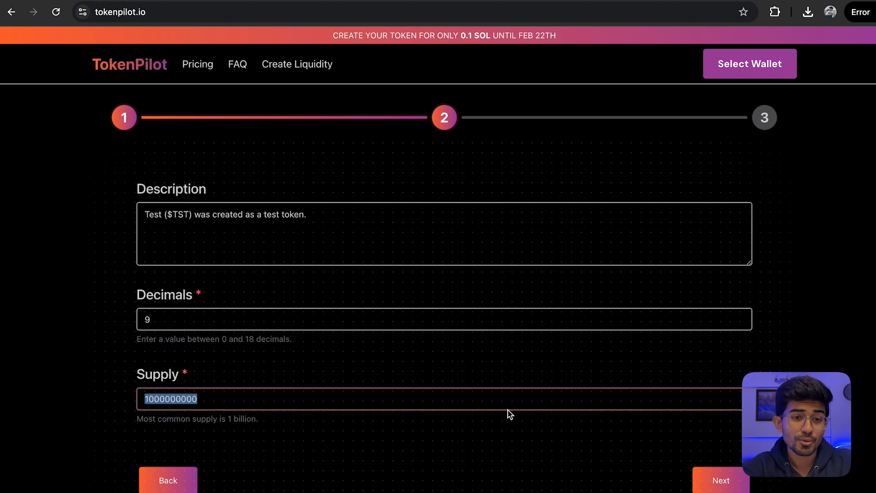
{"action": "left_click", "coordinate": [709, 472]}
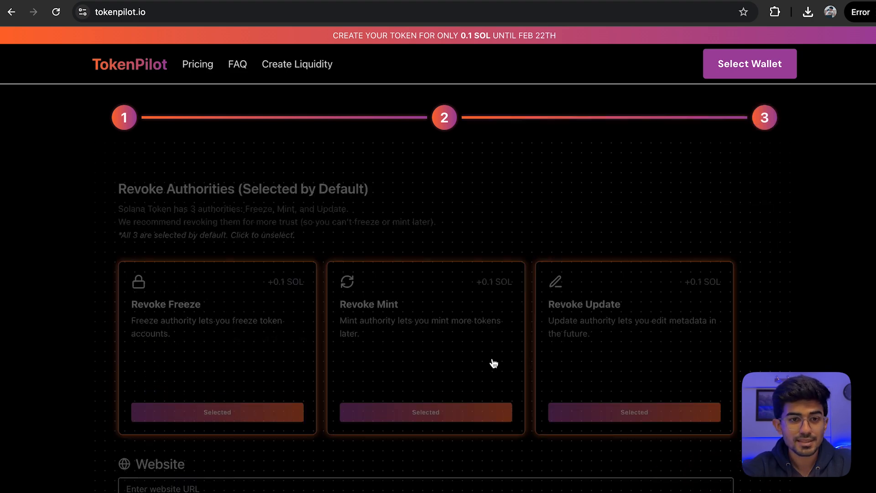
- Examine the Revoke Freeze, Revoke Mint and Revoke Update authority options and the website section below them
{"action": "scroll", "coordinate": [458, 187], "scroll_direction": "down", "scroll_amount": 1}
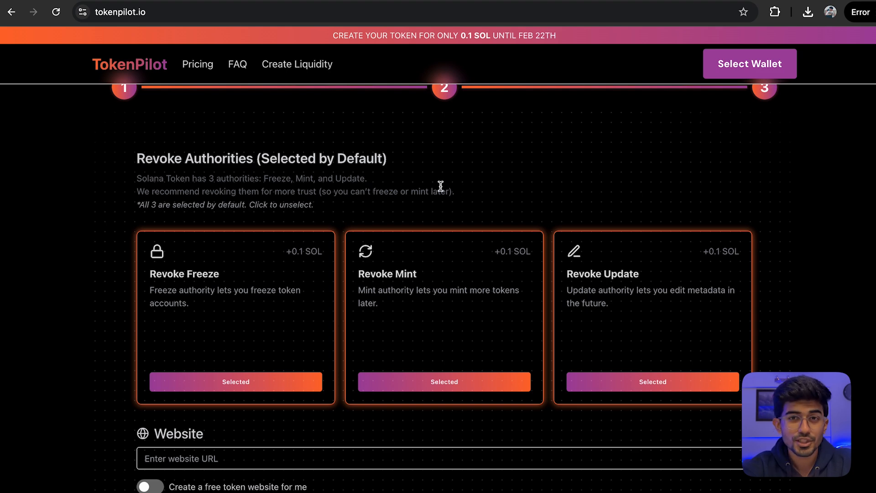
{"action": "scroll", "coordinate": [441, 186], "scroll_direction": "down", "scroll_amount": 2}
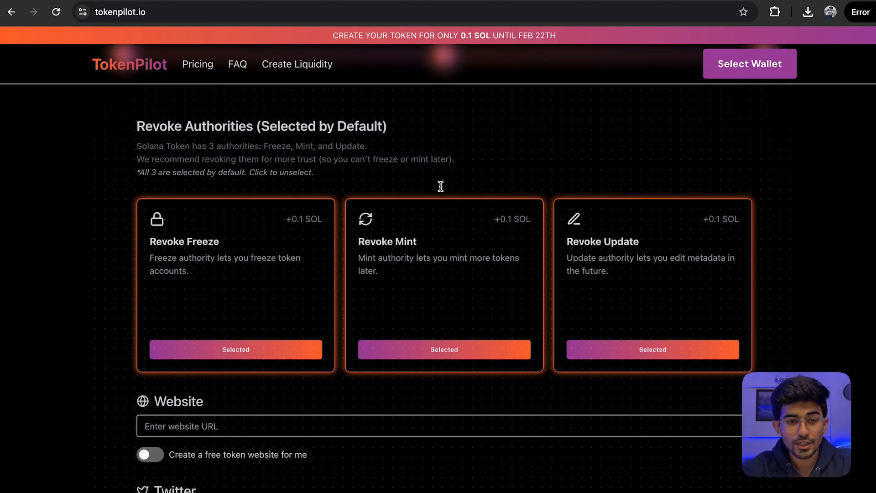
{"action": "scroll", "coordinate": [441, 186], "scroll_direction": "down", "scroll_amount": 2}
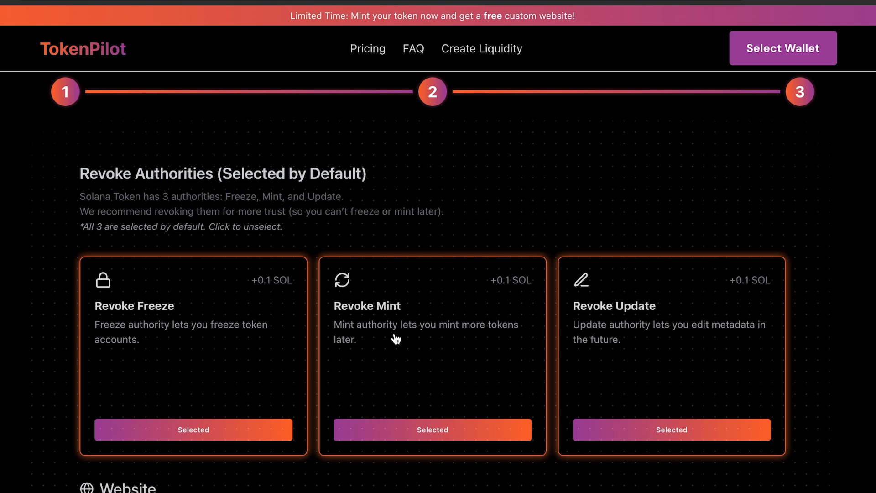
{"action": "scroll", "coordinate": [396, 338], "scroll_direction": "down", "scroll_amount": 1}
{"action": "scroll", "coordinate": [415, 352], "scroll_direction": "down", "scroll_amount": 3}
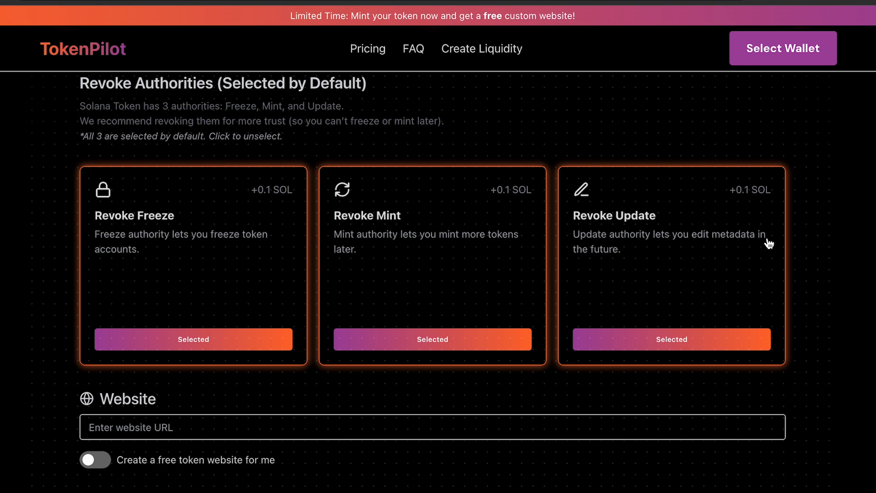
{"action": "scroll", "coordinate": [613, 296], "scroll_direction": "down", "scroll_amount": 1}
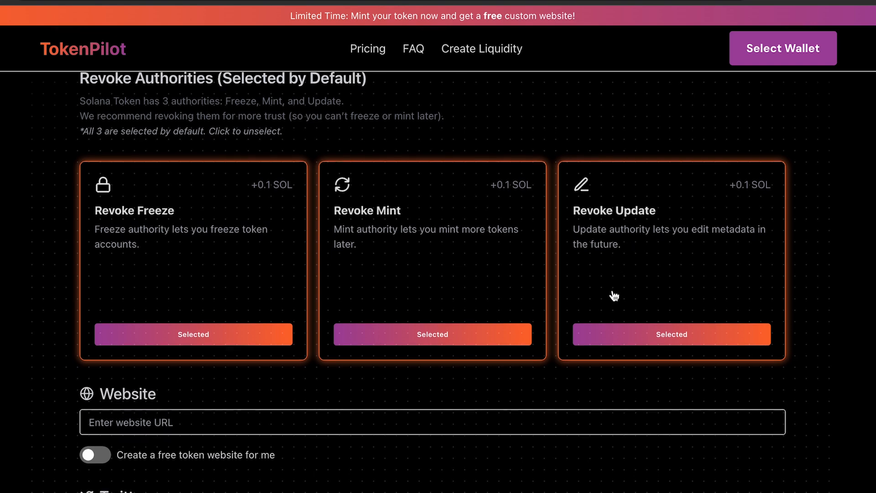
{"action": "scroll", "coordinate": [430, 402], "scroll_direction": "down", "scroll_amount": 1}
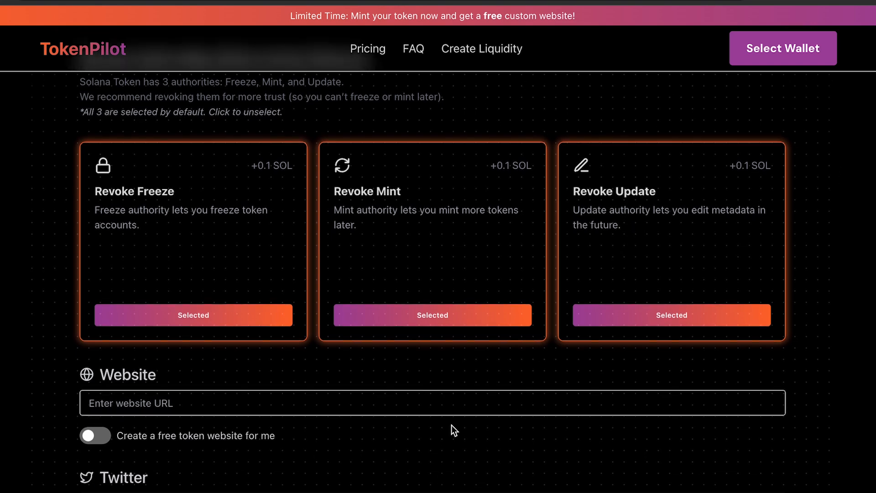
{"action": "scroll", "coordinate": [675, 329], "scroll_direction": "up", "scroll_amount": 1}
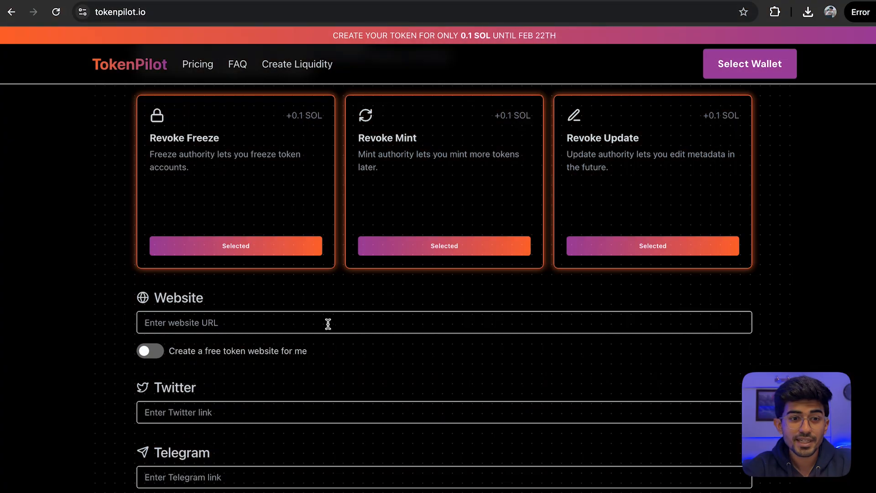
{"action": "left_click", "coordinate": [144, 352]}
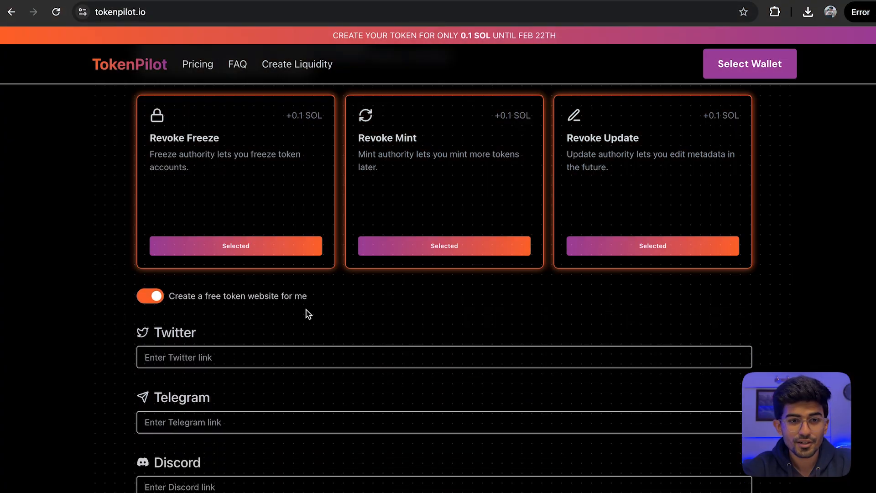
{"action": "scroll", "coordinate": [306, 296], "scroll_direction": "down", "scroll_amount": 2}
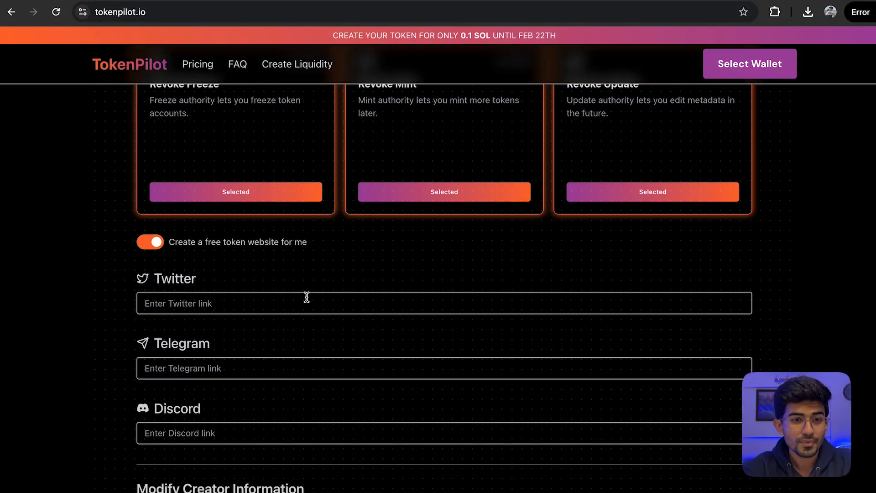
{"action": "left_click", "coordinate": [264, 300]}
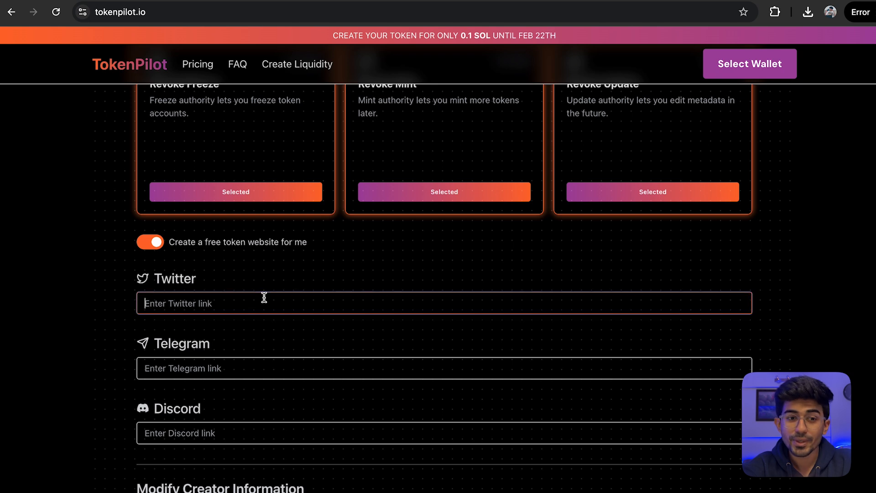
{"action": "left_click", "coordinate": [255, 368]}
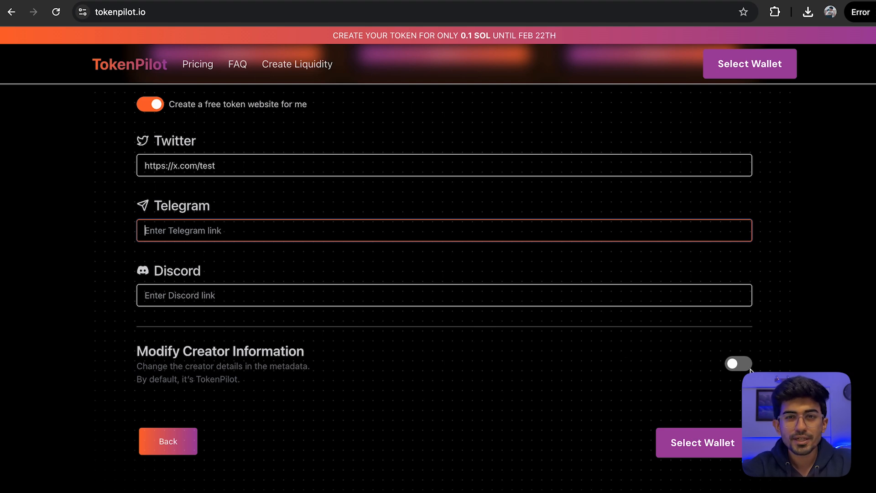
- Connect the Phantom wallet to TokenPilot and decline its offer to enable the Monad testnet
{"action": "left_click", "coordinate": [706, 453]}
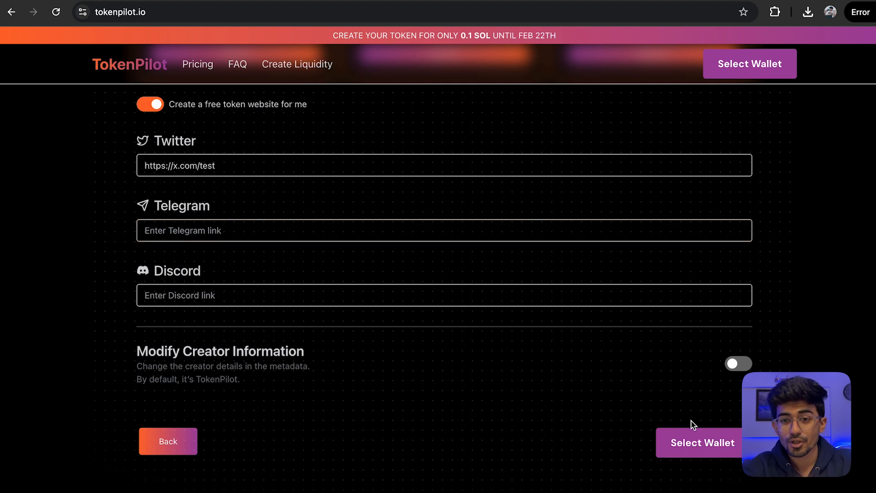
{"action": "left_click", "coordinate": [689, 440]}
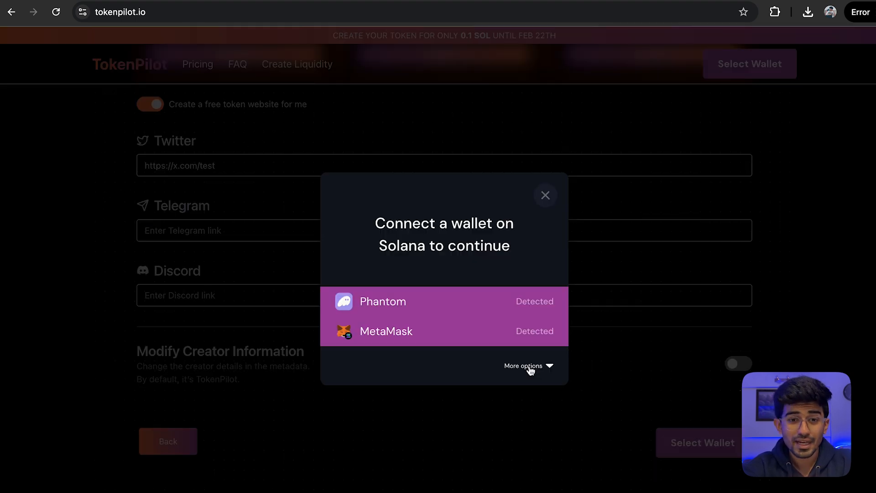
{"action": "left_click", "coordinate": [530, 367]}
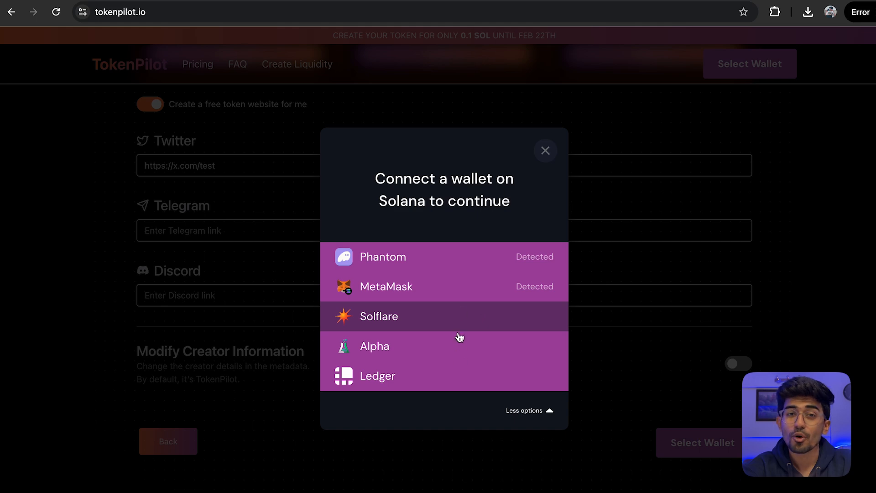
{"action": "left_click", "coordinate": [435, 267]}
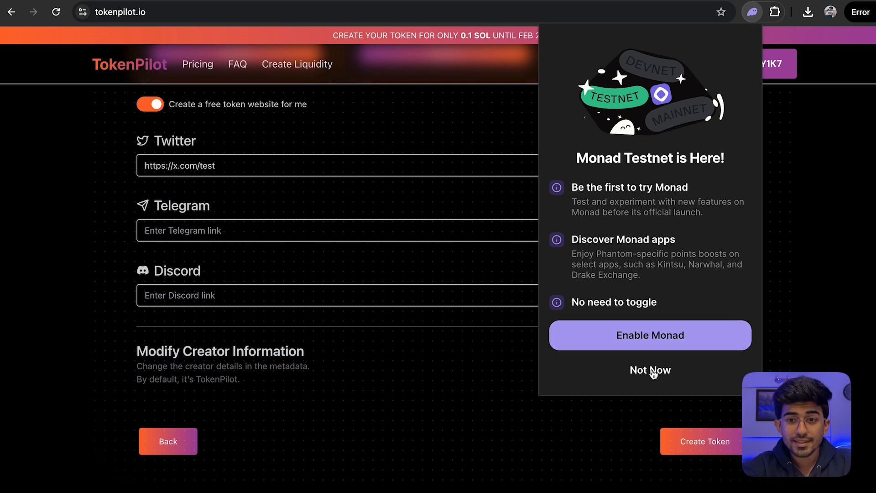
{"action": "left_click", "coordinate": [652, 371]}
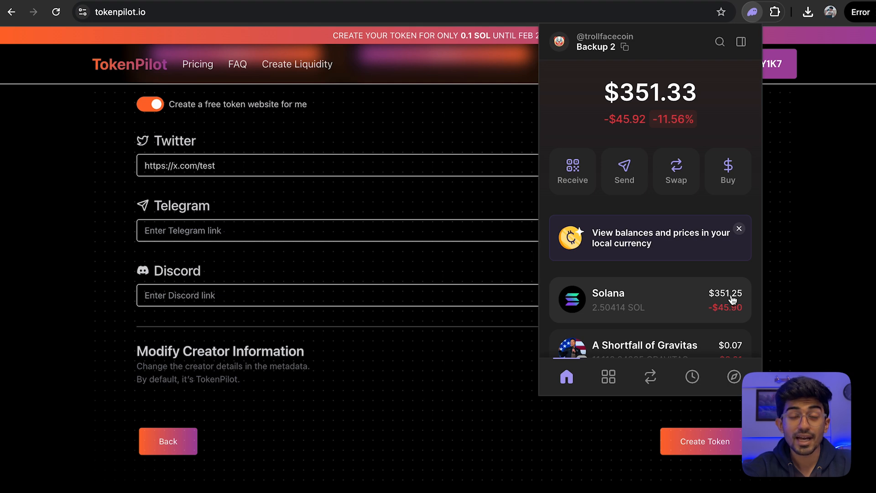
- Create the token with the entered settings and check the Solana balance in the Phantom wallet
{"action": "left_click", "coordinate": [701, 442]}
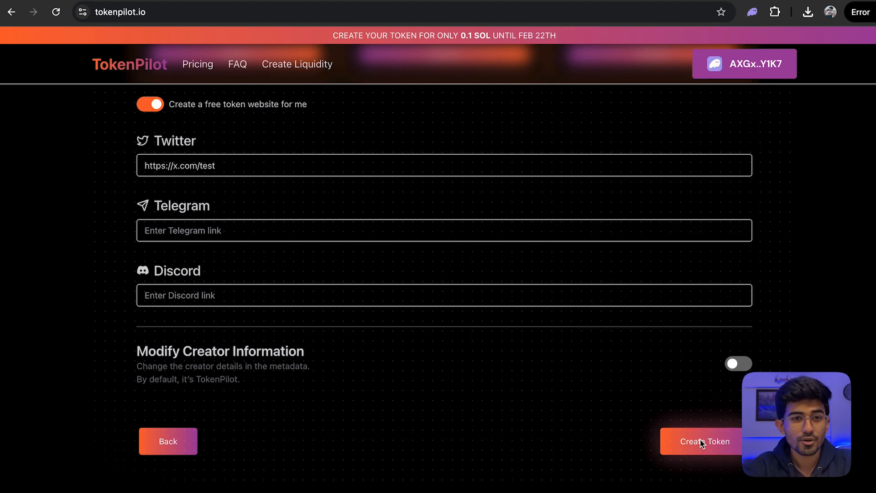
{"action": "left_click", "coordinate": [705, 442]}
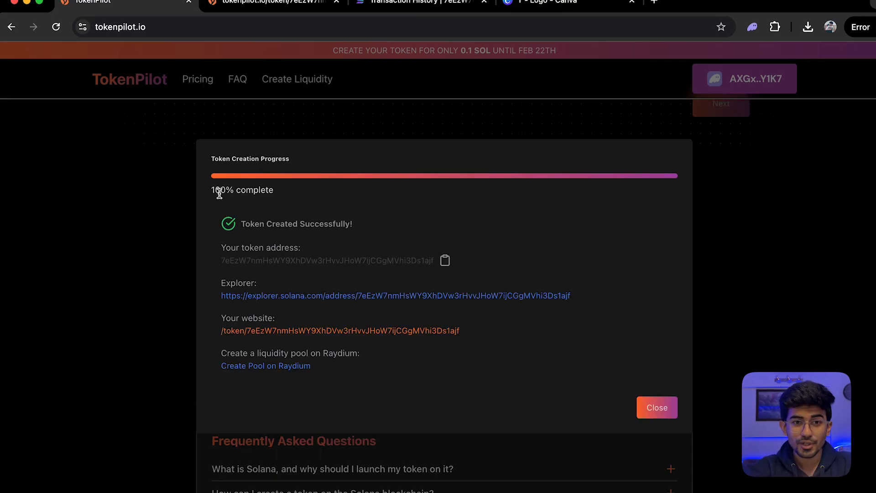
{"action": "left_click", "coordinate": [752, 27]}
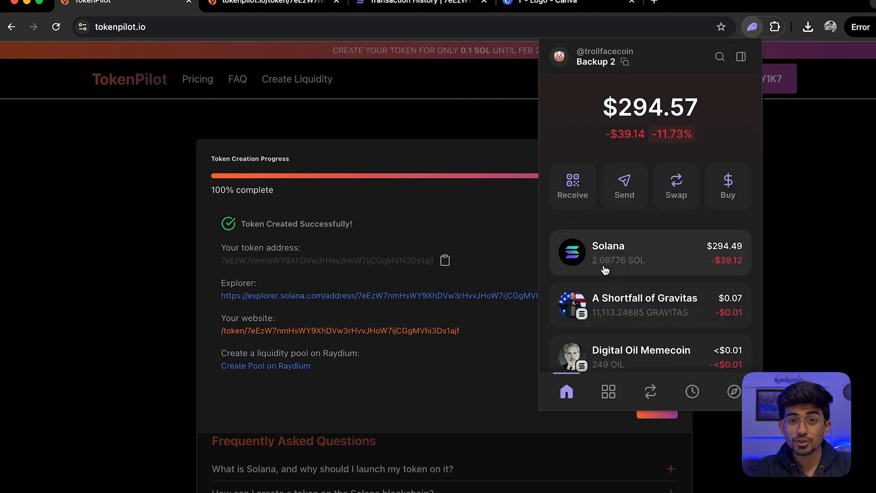
{"action": "left_click", "coordinate": [409, 223]}
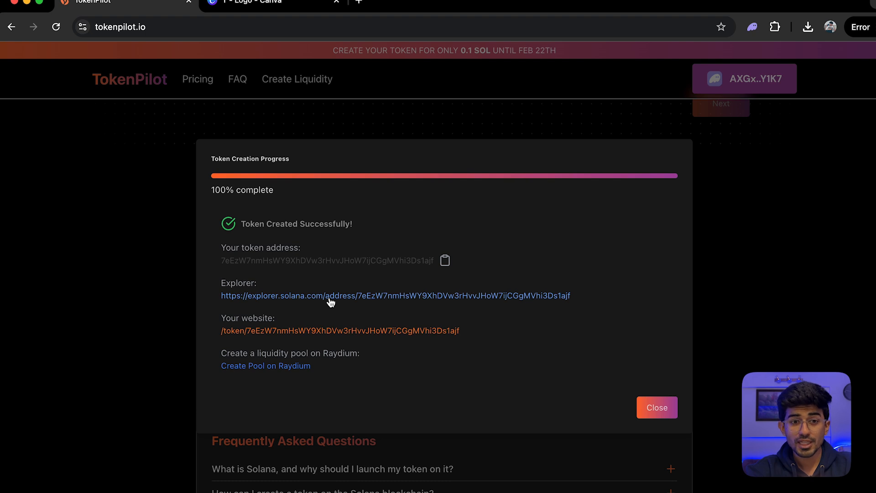
- Open the new token in Solana Explorer and examine its fixed supply, decimals and metadata
{"action": "left_click", "coordinate": [331, 299]}
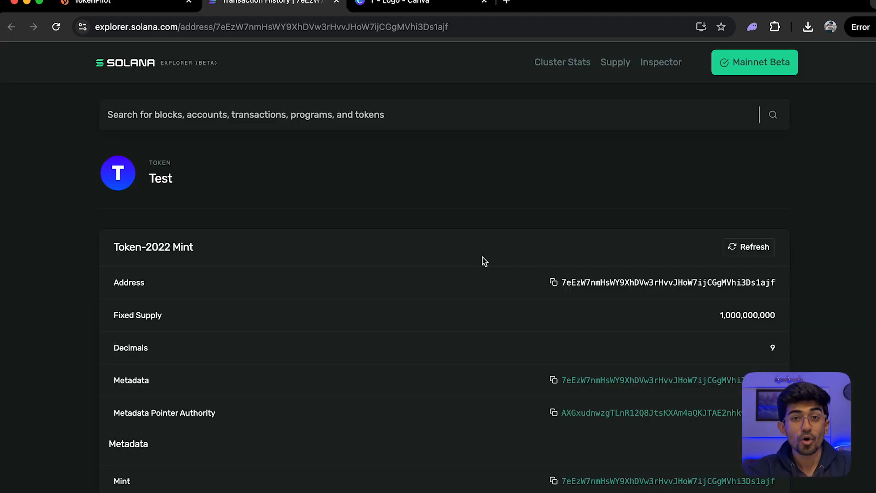
{"action": "scroll", "coordinate": [483, 258], "scroll_direction": "down", "scroll_amount": 6}
{"action": "scroll", "coordinate": [483, 258], "scroll_direction": "up", "scroll_amount": 6}
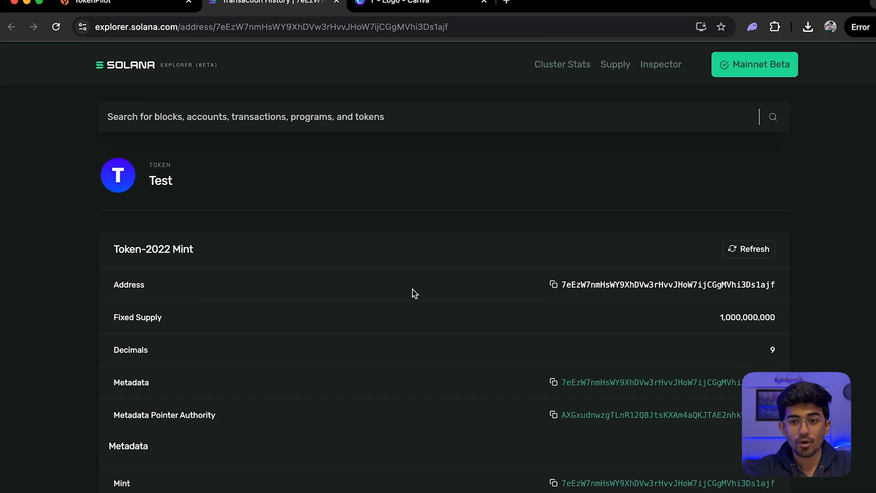
{"action": "double_click", "coordinate": [742, 315]}
{"action": "left_click", "coordinate": [741, 315]}
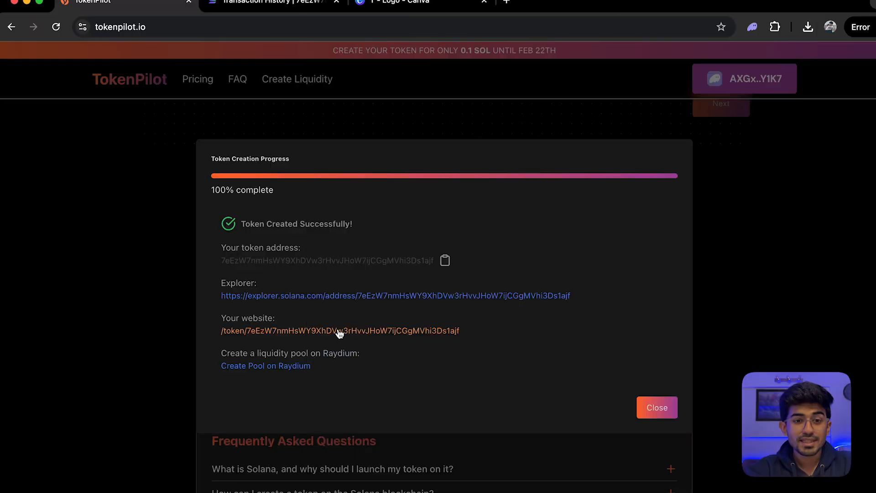
- Open the token's generated website and examine its name, symbol, token address and logo
{"action": "left_click", "coordinate": [336, 332]}
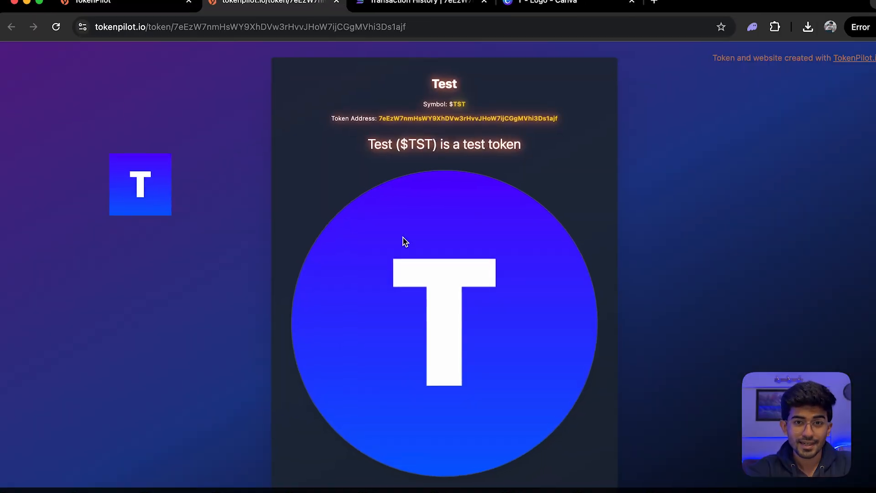
{"action": "triple_click", "coordinate": [448, 113]}
{"action": "double_click", "coordinate": [450, 114]}
{"action": "double_click", "coordinate": [449, 118]}
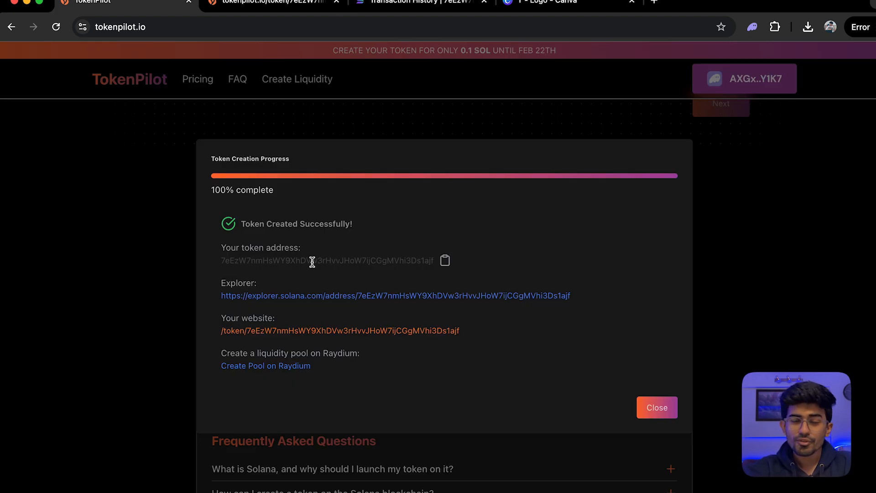
- Copy the token address and start a Raydium liquidity pool with 0.4 SOL as the base token amount
{"action": "double_click", "coordinate": [230, 256]}
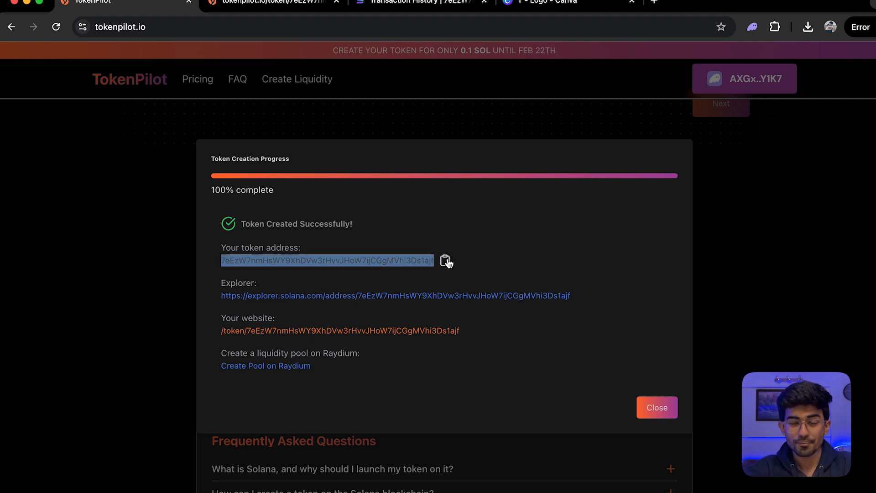
{"action": "left_click", "coordinate": [258, 368]}
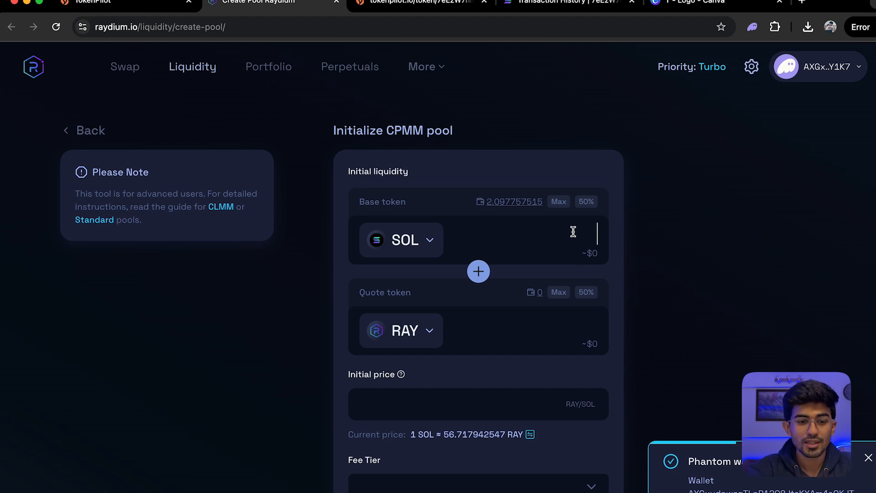
{"action": "type", "text": "0.4"}
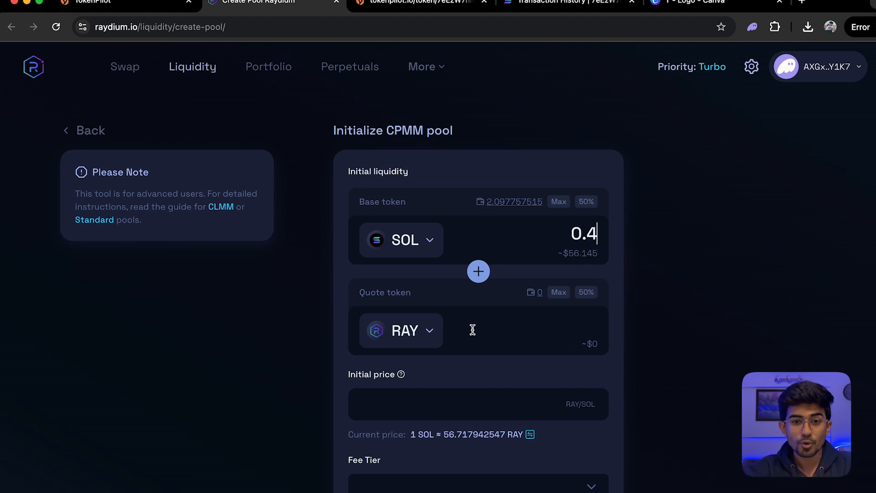
- Add the new token as the pool's quote token by its address and use the full balance of 1,000,000,000
{"action": "left_click", "coordinate": [426, 330]}
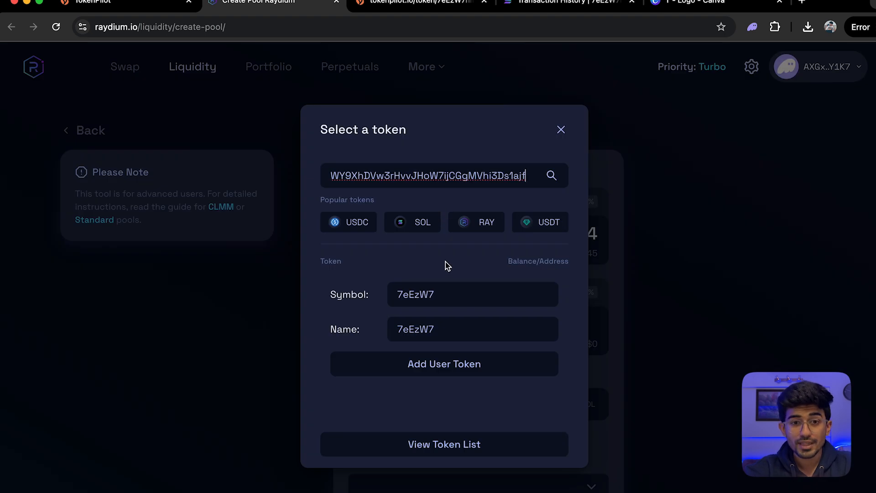
{"action": "key", "text": "super+Left"}
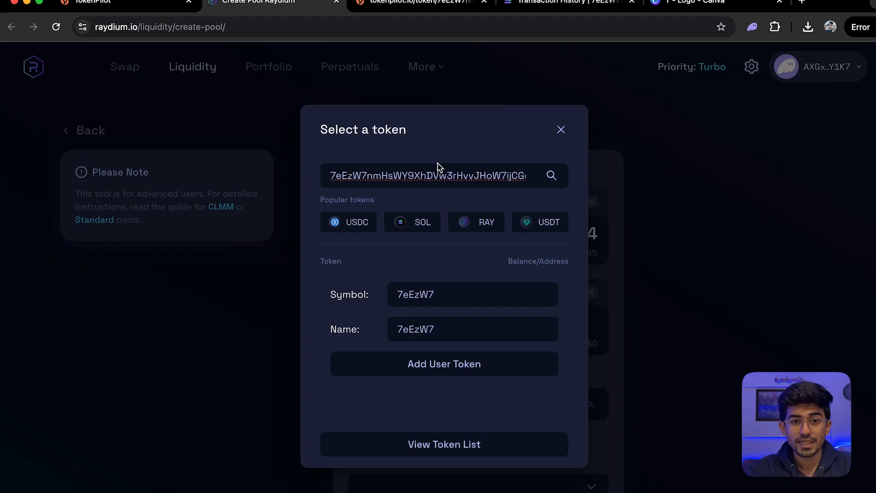
{"action": "left_click", "coordinate": [159, 2]}
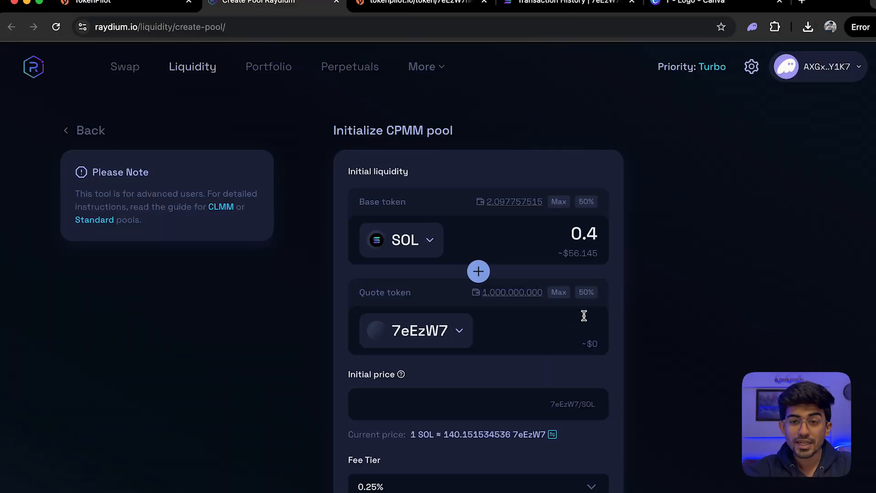
{"action": "left_click", "coordinate": [559, 293]}
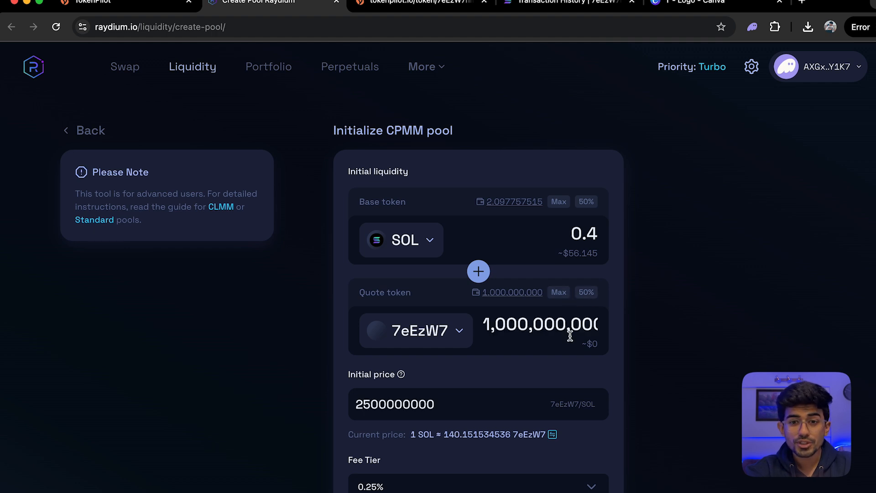
- Create the pool with a 0.25% fee tier and an immediate start, and acknowledge the success notice
{"action": "scroll", "coordinate": [590, 423], "scroll_direction": "down", "scroll_amount": 3}
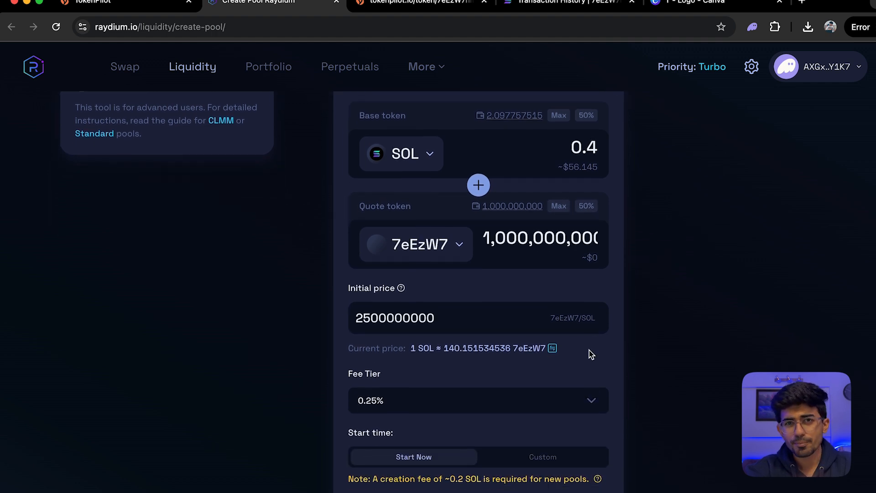
{"action": "scroll", "coordinate": [590, 350], "scroll_direction": "down", "scroll_amount": 1}
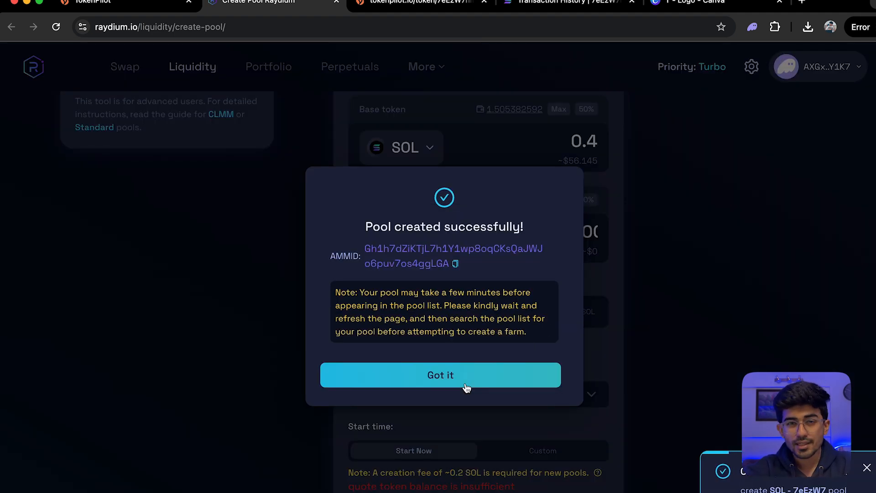
{"action": "left_click", "coordinate": [465, 386]}
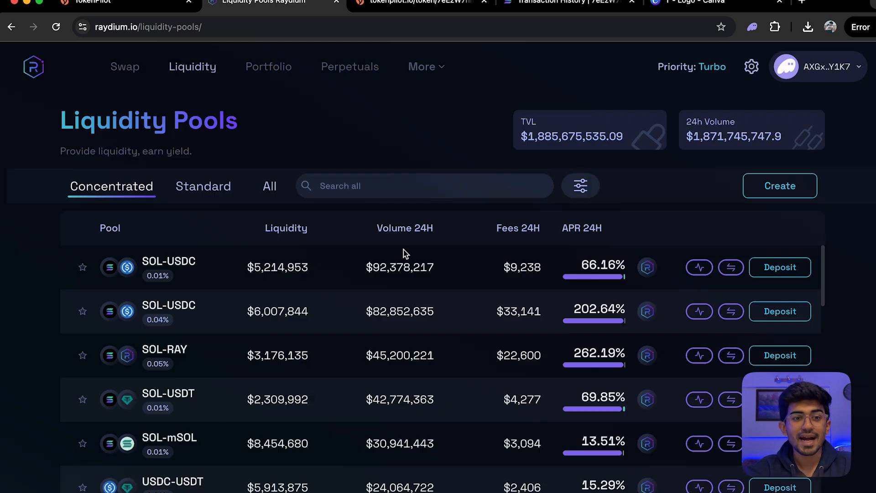
- Open Raydium's swap page and look up the new token by its address as the token to receive
{"action": "left_click", "coordinate": [125, 69]}
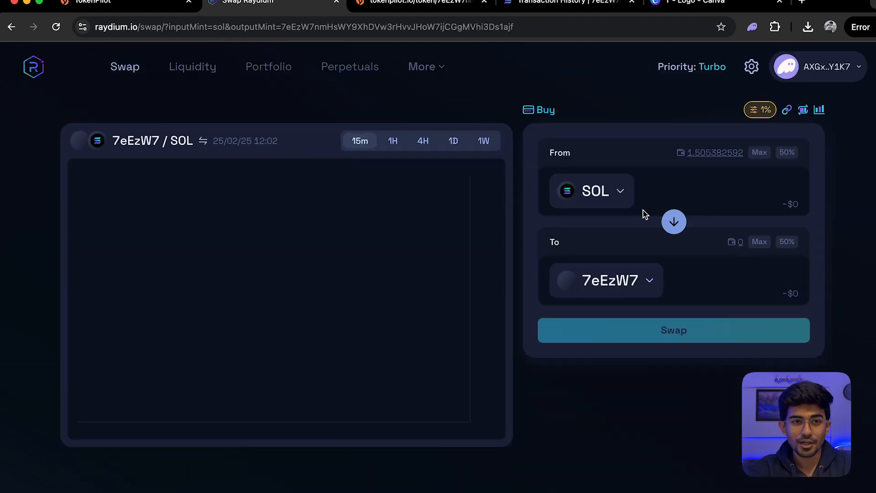
{"action": "left_click", "coordinate": [761, 182]}
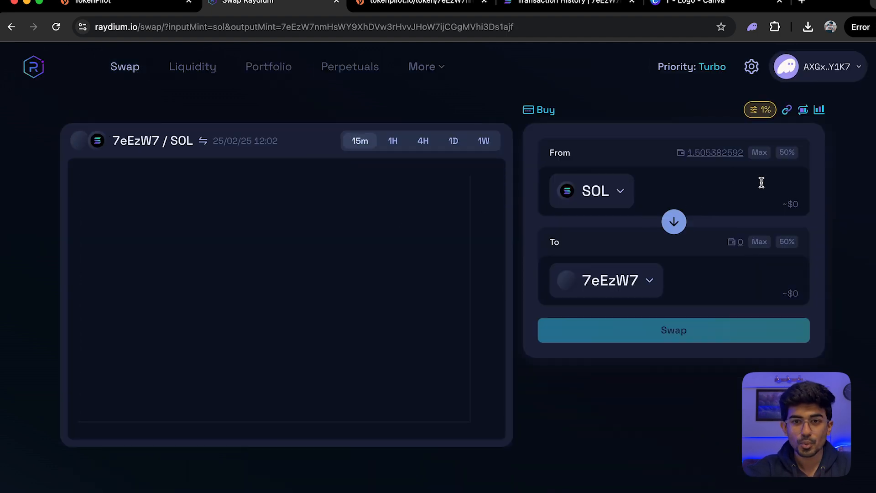
{"action": "left_click", "coordinate": [622, 280]}
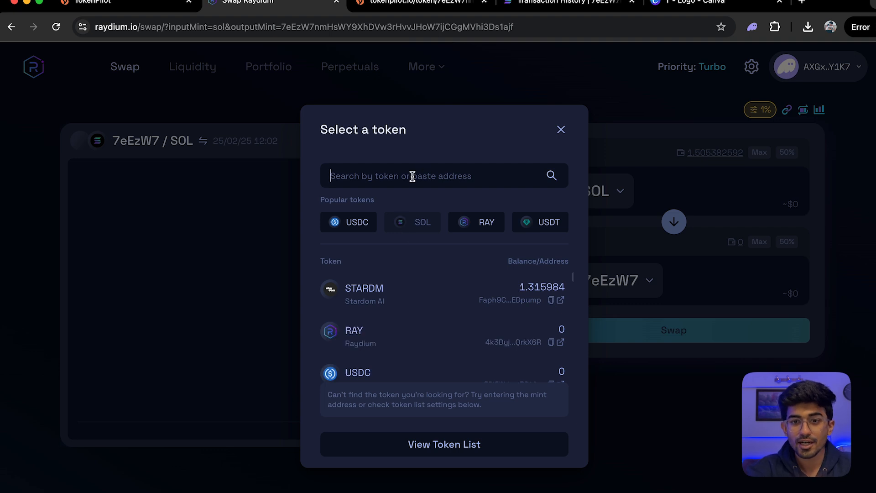
{"action": "key", "text": "super+v"}
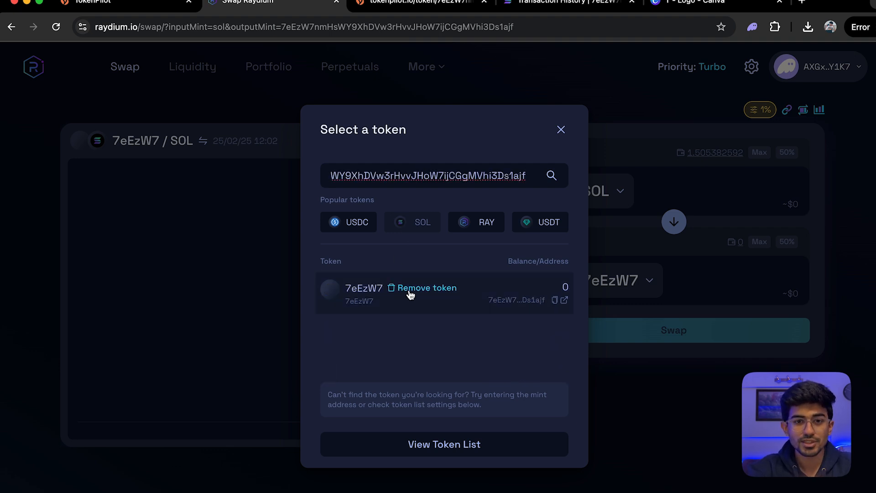
- Remove the listed token, re-add it with symbol TST and name Test, and select it as the token to receive
{"action": "left_click", "coordinate": [411, 295]}
{"action": "left_click", "coordinate": [450, 287]}
{"action": "key", "text": "super+a"}
{"action": "type", "text": "Te"}
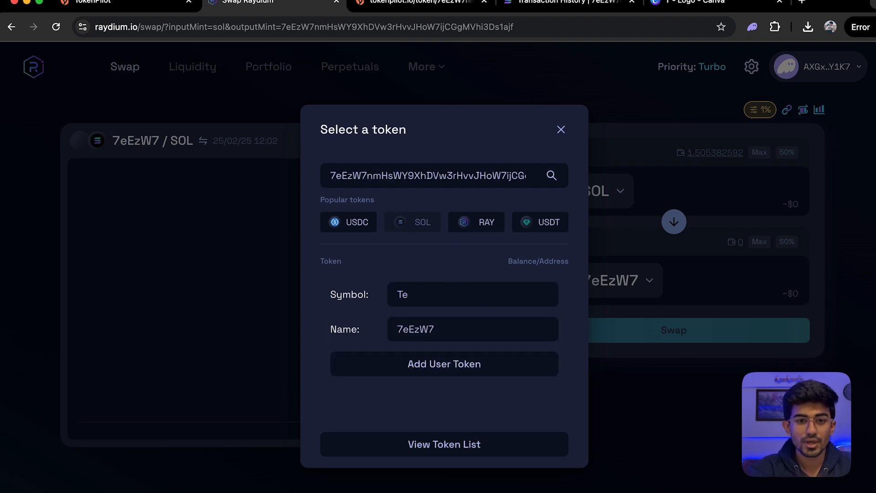
{"action": "type", "text": "ST"}
{"action": "key", "text": "Tab"}
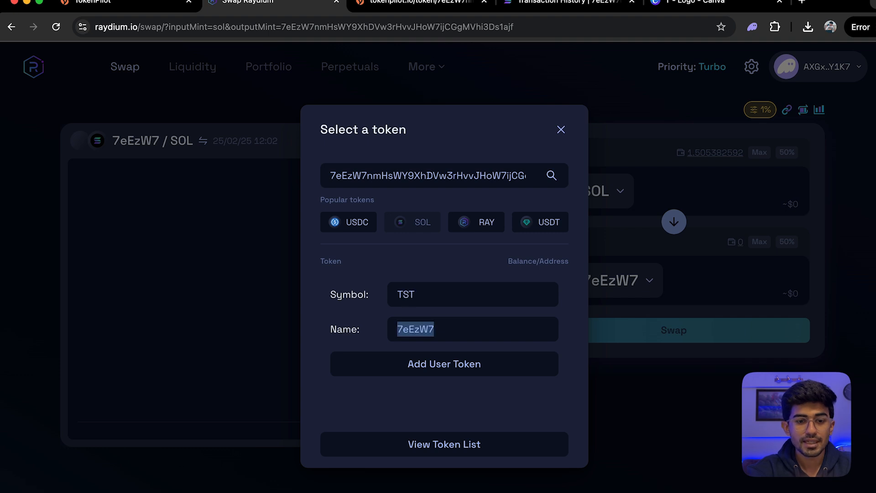
{"action": "type", "text": "Test"}
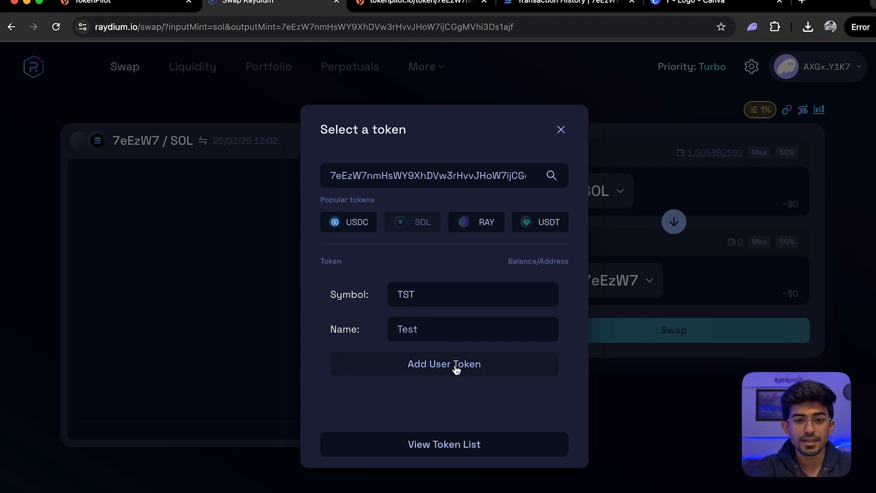
{"action": "left_click", "coordinate": [456, 365]}
{"action": "left_click", "coordinate": [471, 286]}
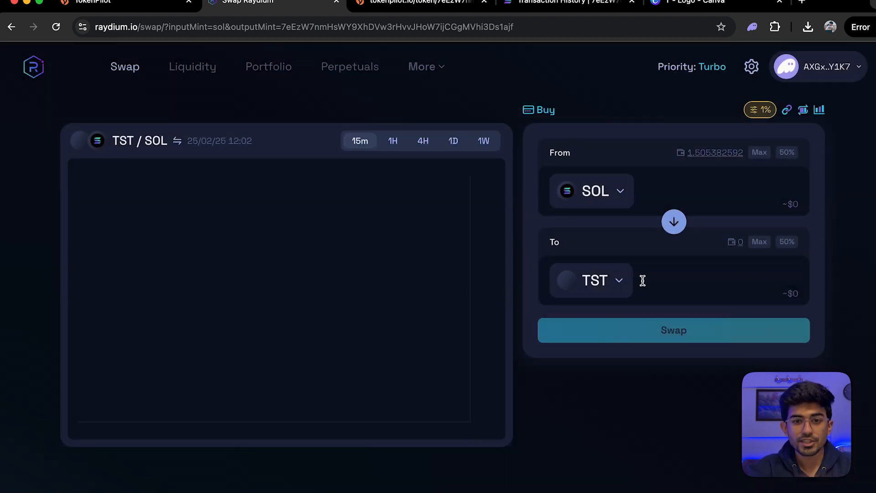
- Swap 0.01 SOL for TST and approve the transaction in the wallet
{"action": "left_click", "coordinate": [773, 180]}
{"action": "type", "text": "0."}
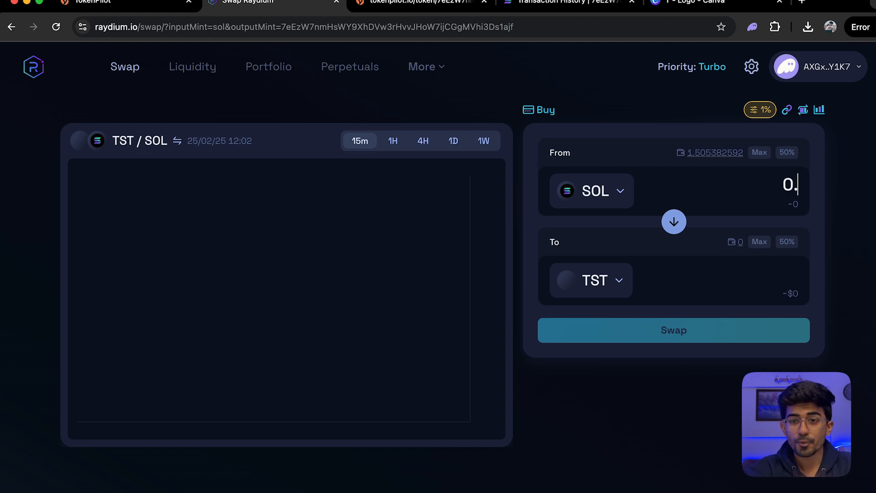
{"action": "type", "text": "01"}
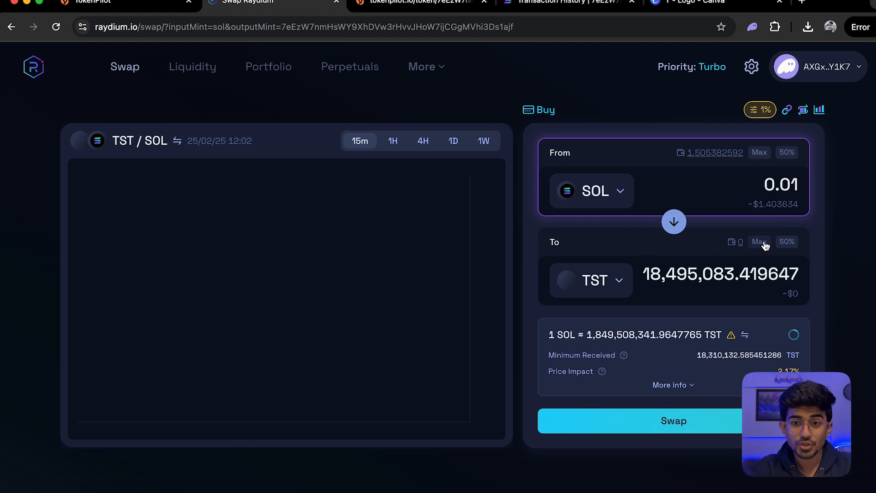
{"action": "left_click", "coordinate": [701, 426]}
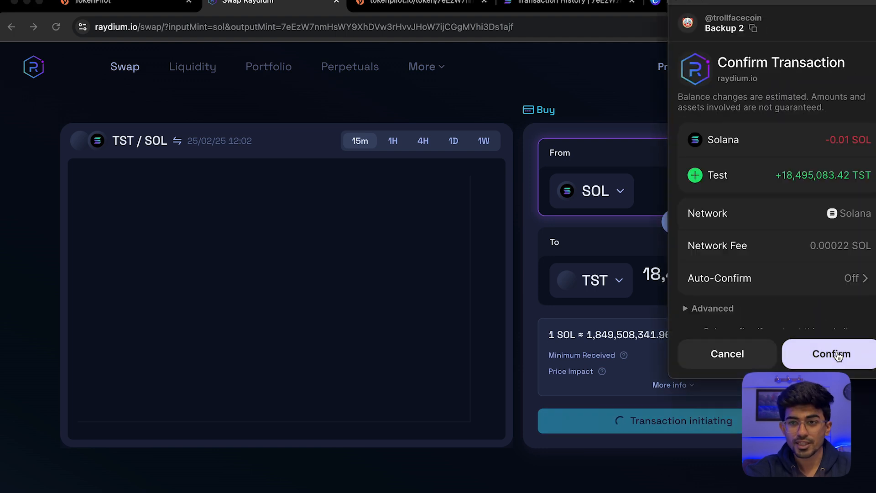
{"action": "left_click", "coordinate": [831, 355]}
- Check the Phantom wallet's token list for the purchased Test token, and close the wallet
{"action": "left_click", "coordinate": [753, 27]}
{"action": "scroll", "coordinate": [667, 253], "scroll_direction": "down", "scroll_amount": 7}
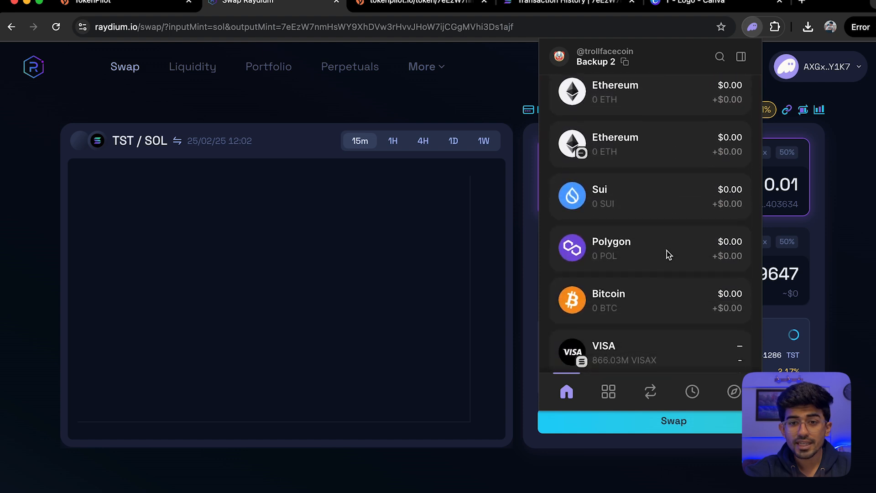
{"action": "scroll", "coordinate": [667, 250], "scroll_direction": "down", "scroll_amount": 4}
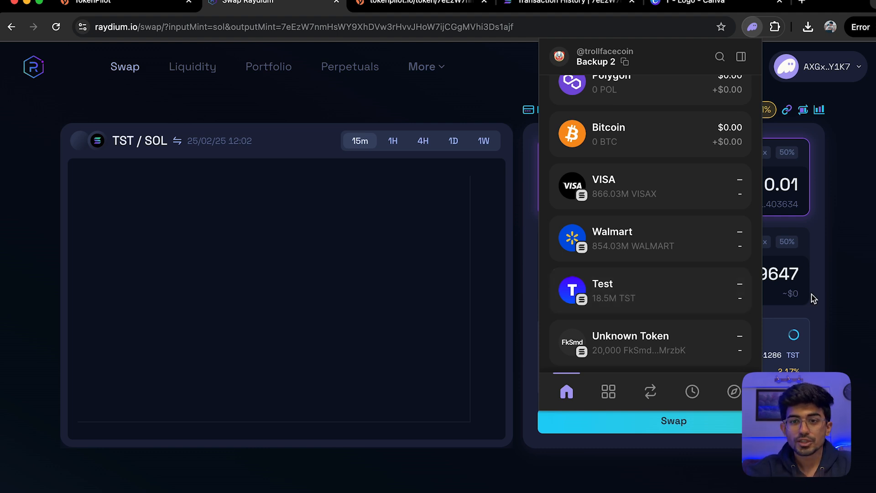
{"action": "left_click", "coordinate": [834, 234]}
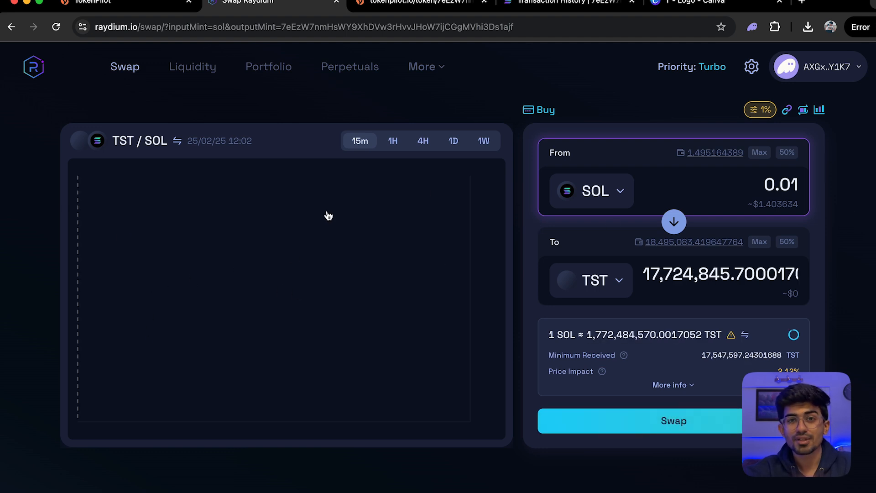
- Open dexscreener.com in a new tab, search for the new token by its address and open its TST/SOL pair
{"action": "left_click", "coordinate": [802, 3]}
{"action": "type", "text": "dexscreener.com"}
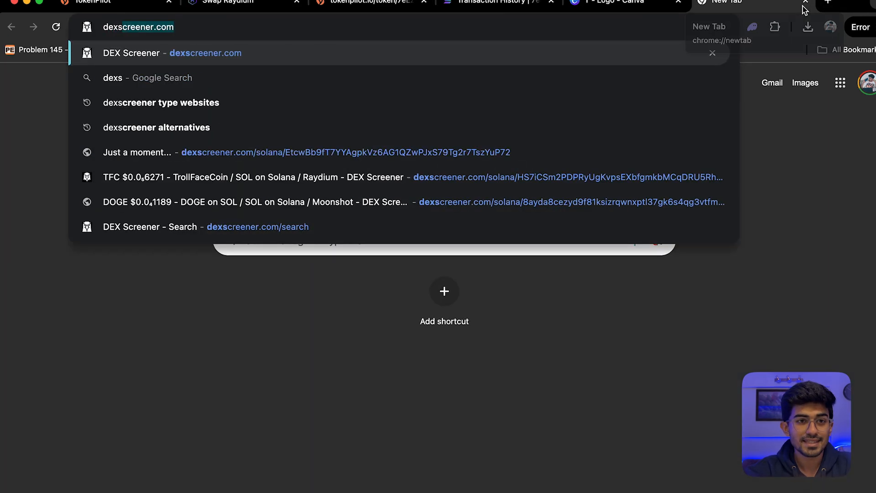
{"action": "key", "text": "Return"}
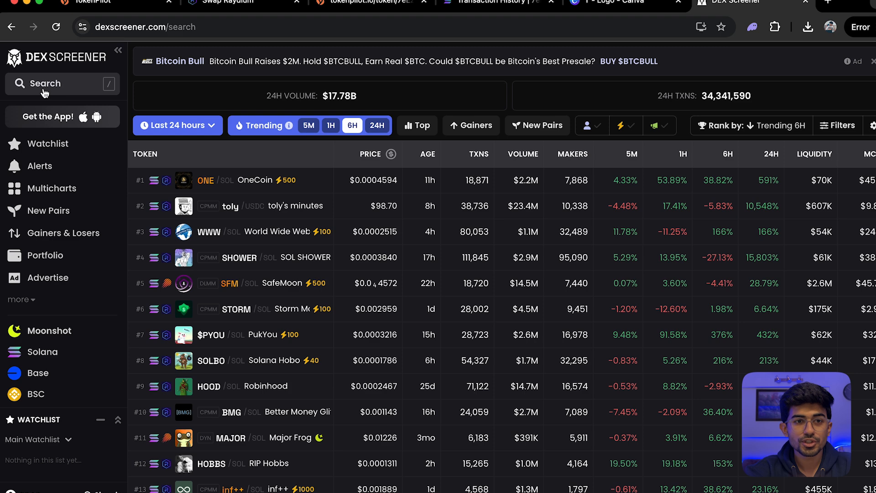
{"action": "left_click", "coordinate": [44, 91]}
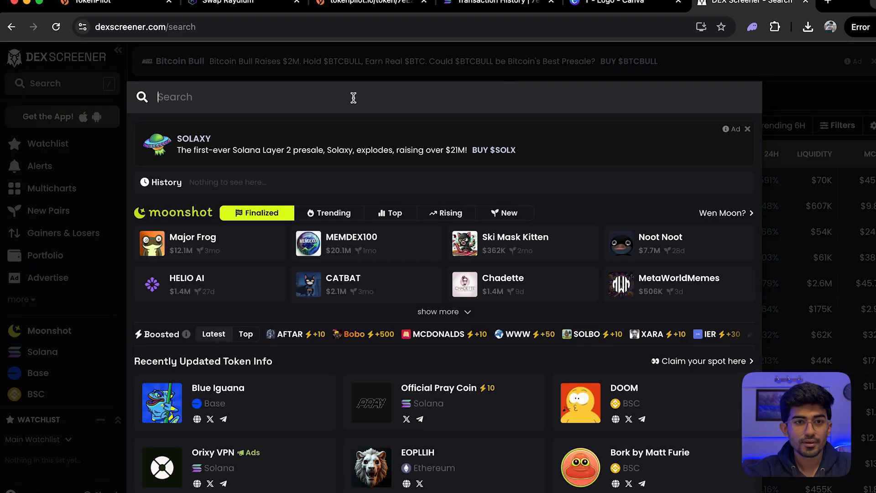
{"action": "key", "text": "super+v"}
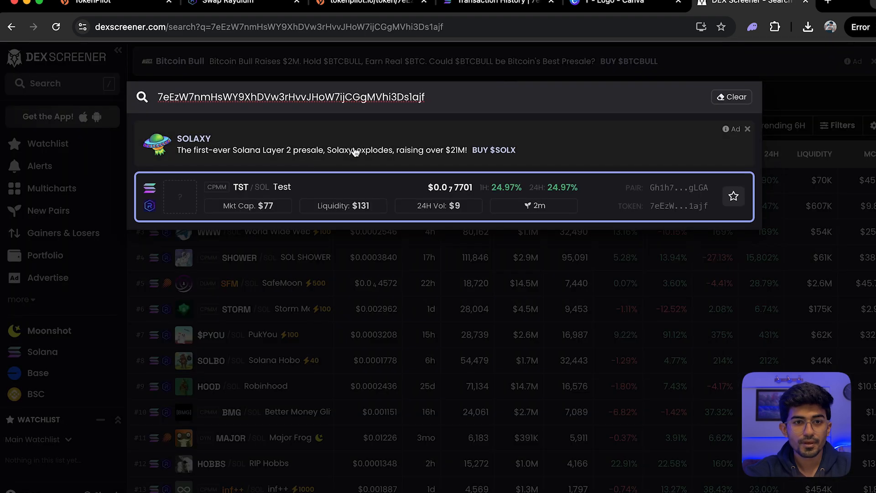
{"action": "left_click", "coordinate": [340, 191]}
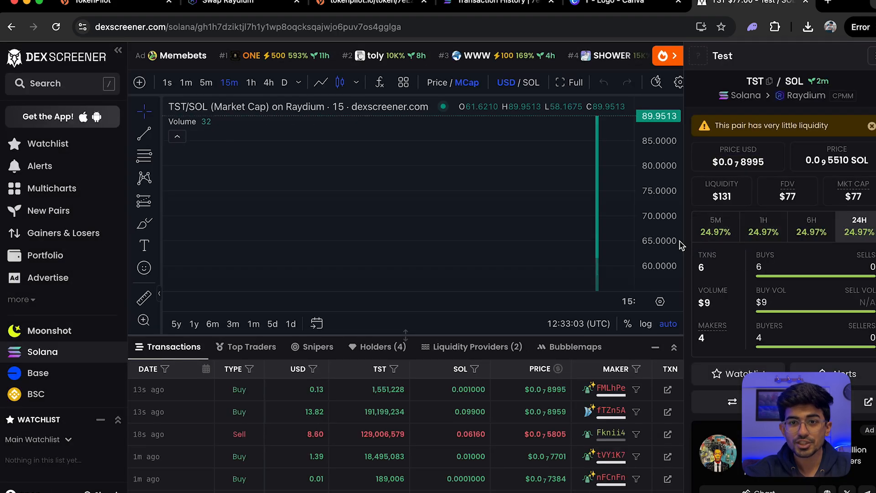
- Examine the TST/SOL pair's recent transactions and its liquidity figure
{"action": "scroll", "coordinate": [650, 160], "scroll_direction": "down", "scroll_amount": 2}
{"action": "scroll", "coordinate": [479, 374], "scroll_direction": "down", "scroll_amount": 2}
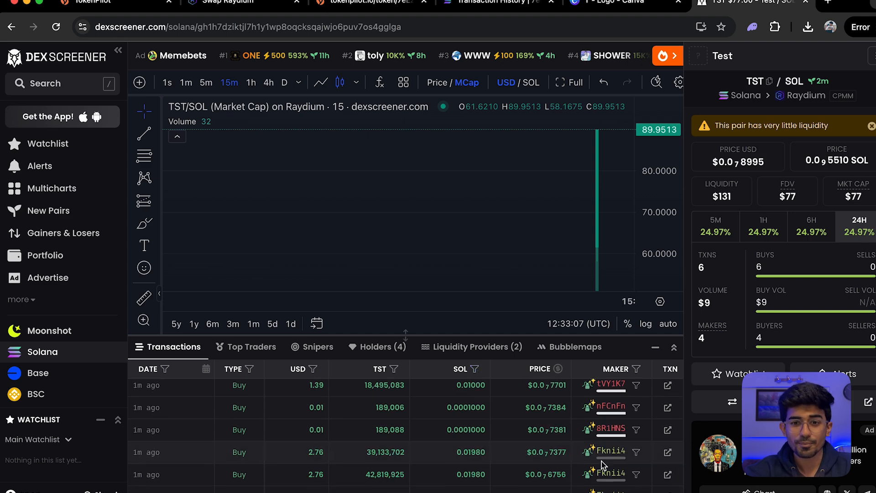
{"action": "scroll", "coordinate": [609, 475], "scroll_direction": "up", "scroll_amount": 2}
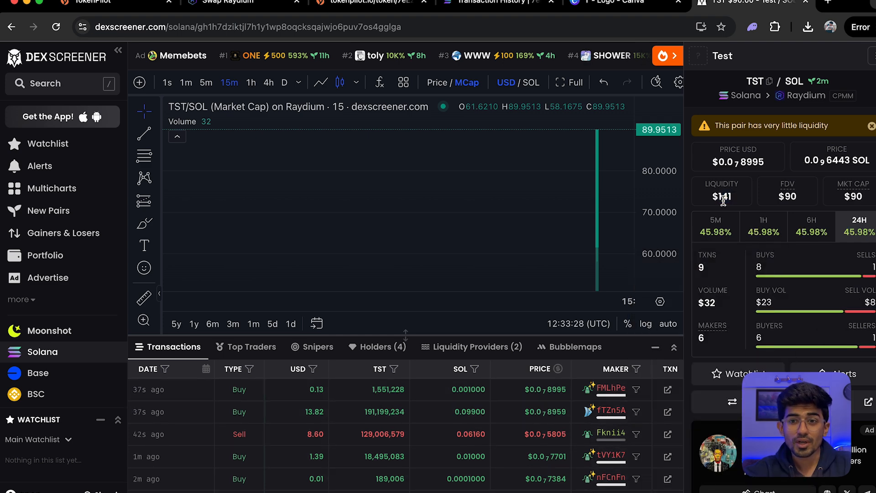
{"action": "double_click", "coordinate": [723, 200]}
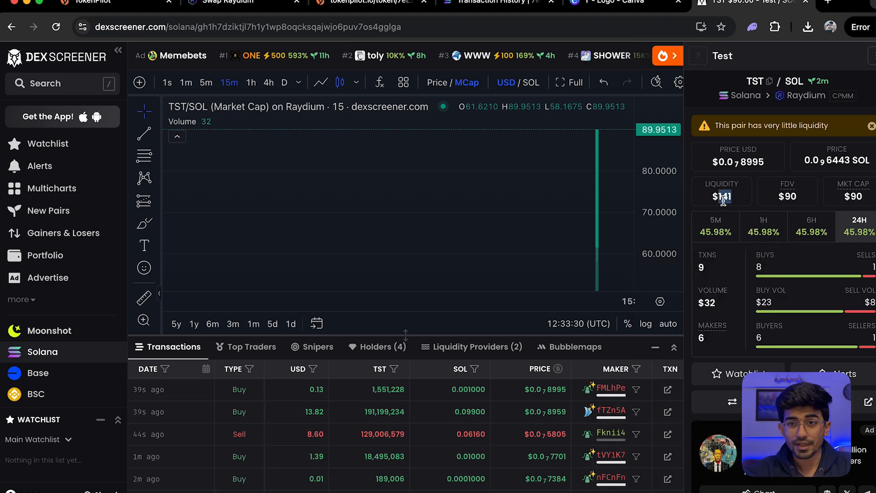
{"action": "left_click", "coordinate": [724, 199]}
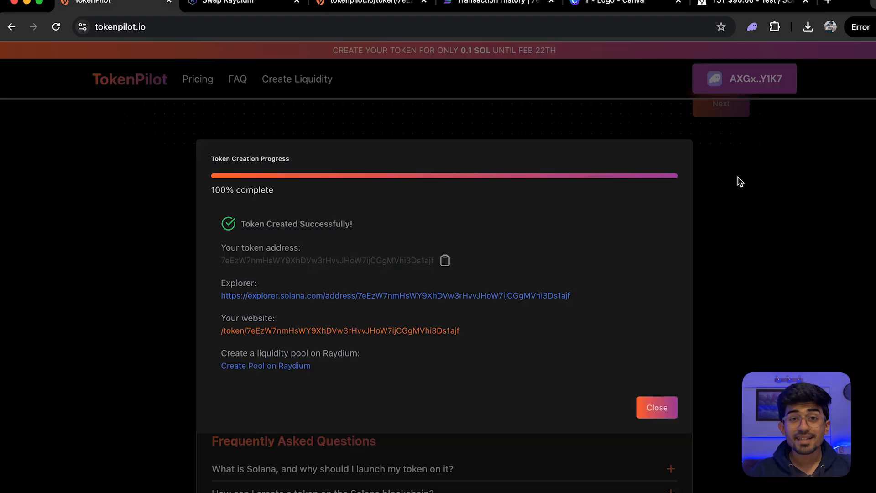